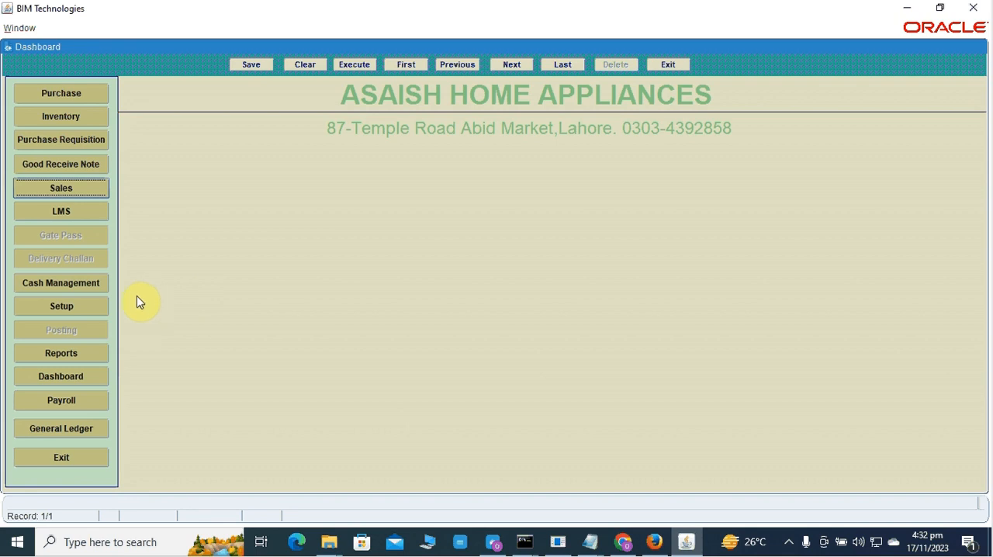
Open the payment terms setup and retrieve the saved payment term records.
click(82, 312)
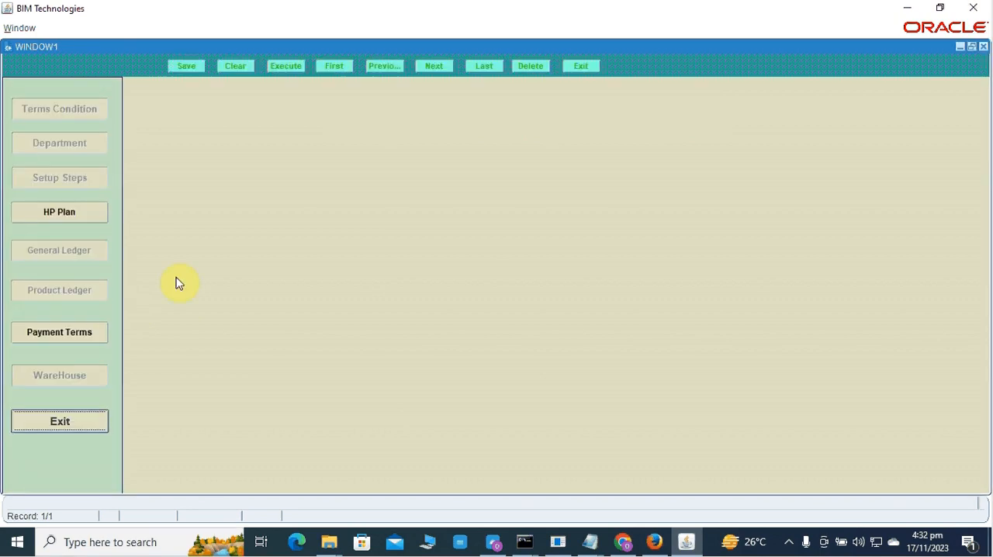
click(92, 335)
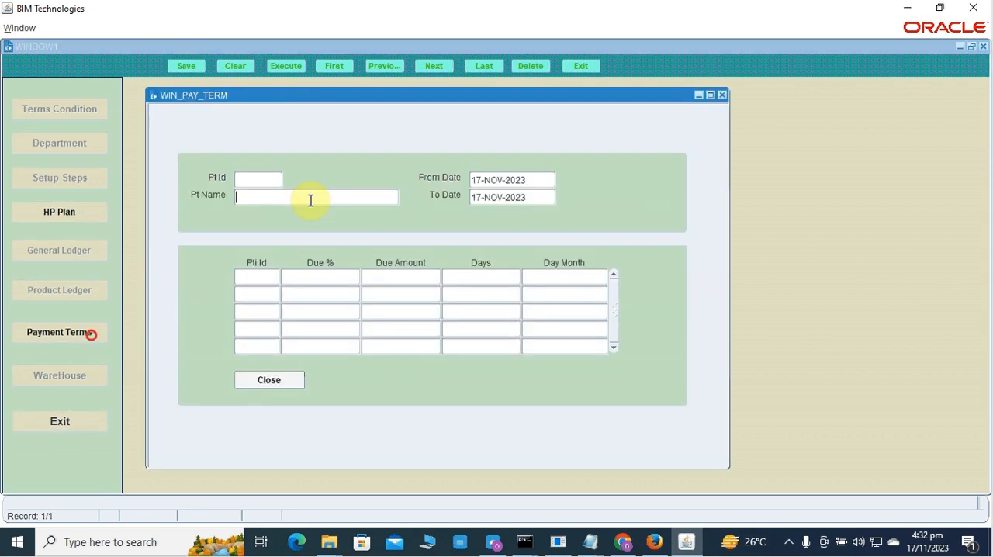
click(294, 66)
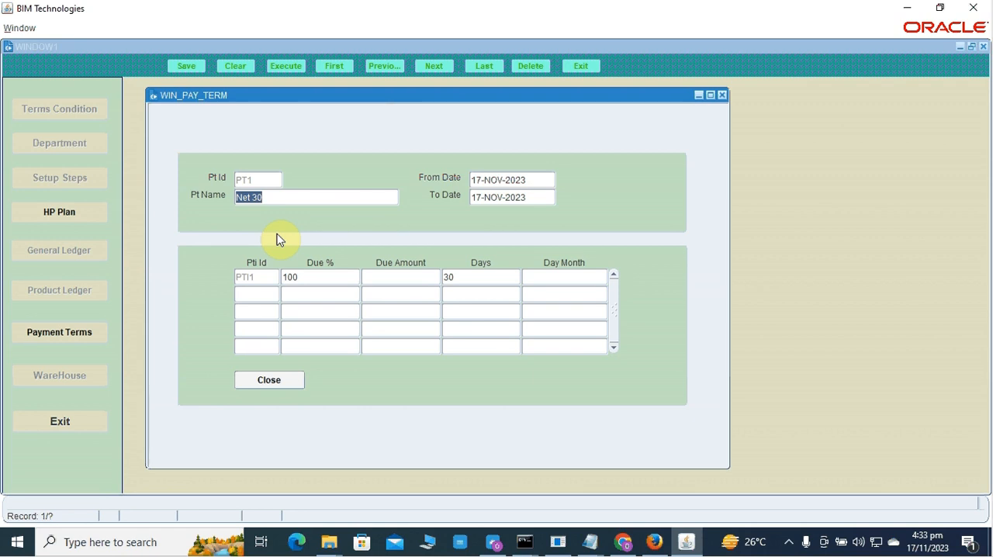
Set the first installment line of the Net 30 payment term to 50% due in 15 days.
click(323, 277)
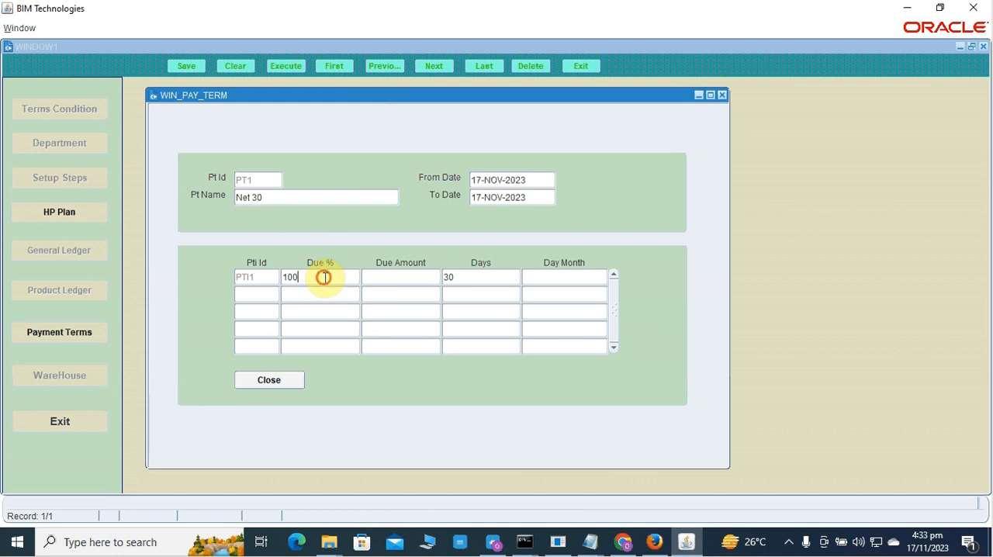
drag(285, 278, 314, 288)
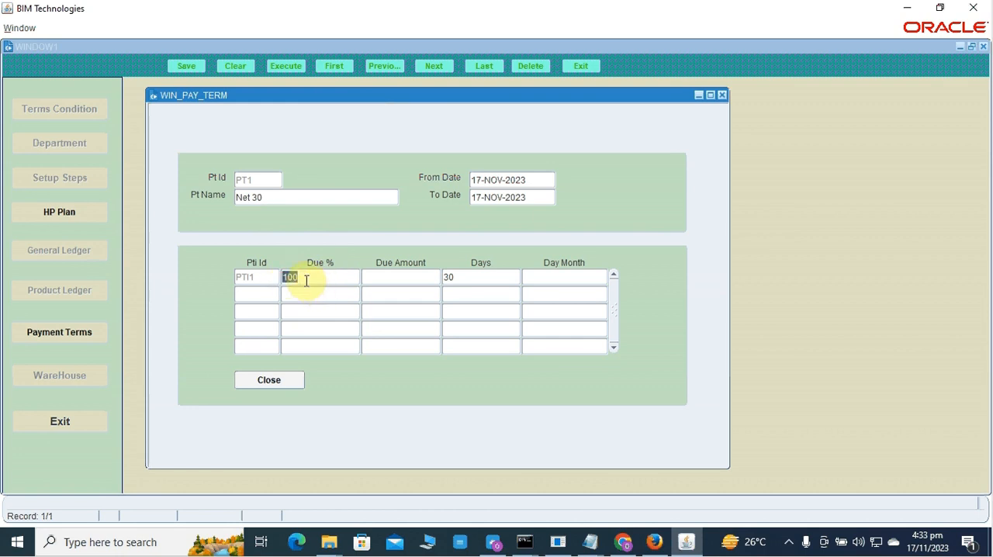
click(305, 280)
drag(305, 280, 280, 280)
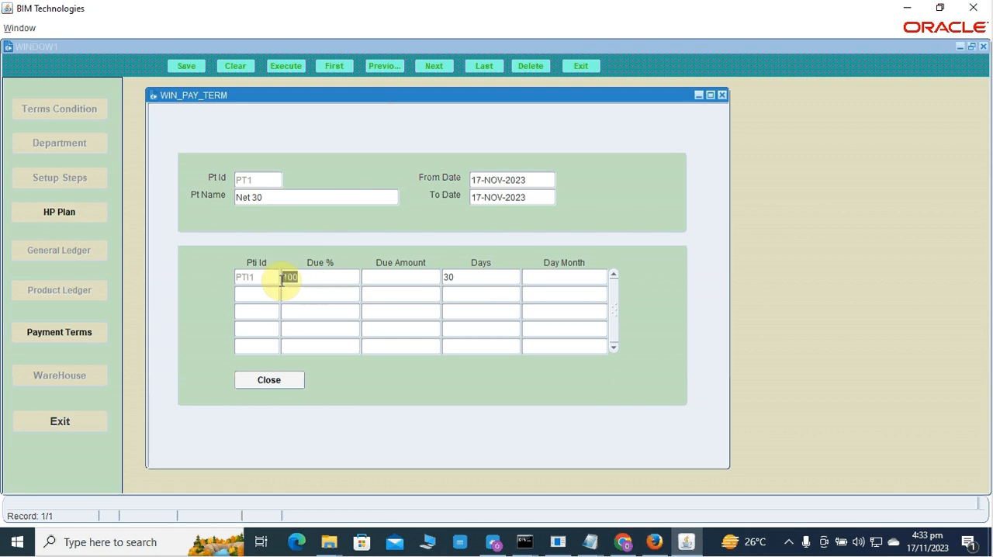
text(50)
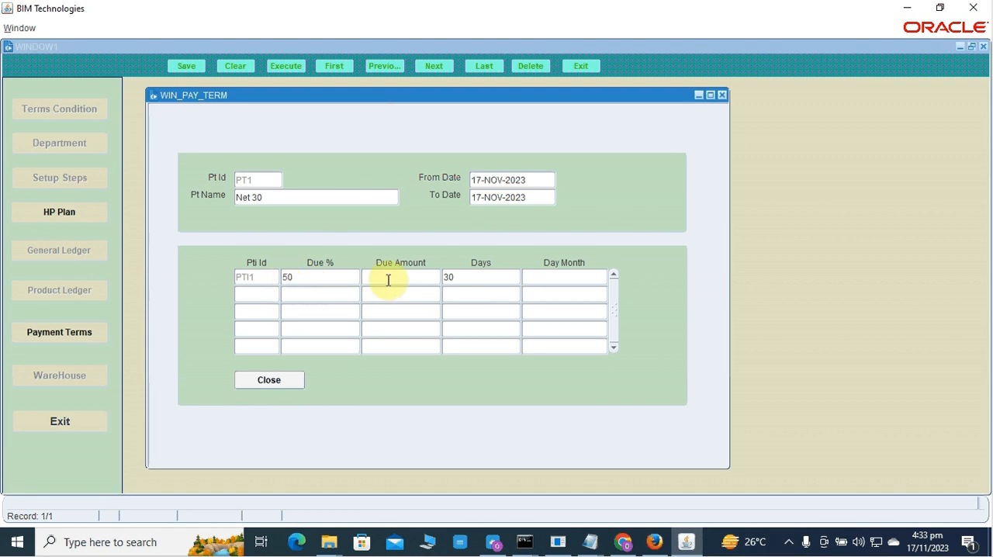
click(442, 279)
drag(442, 280, 436, 280)
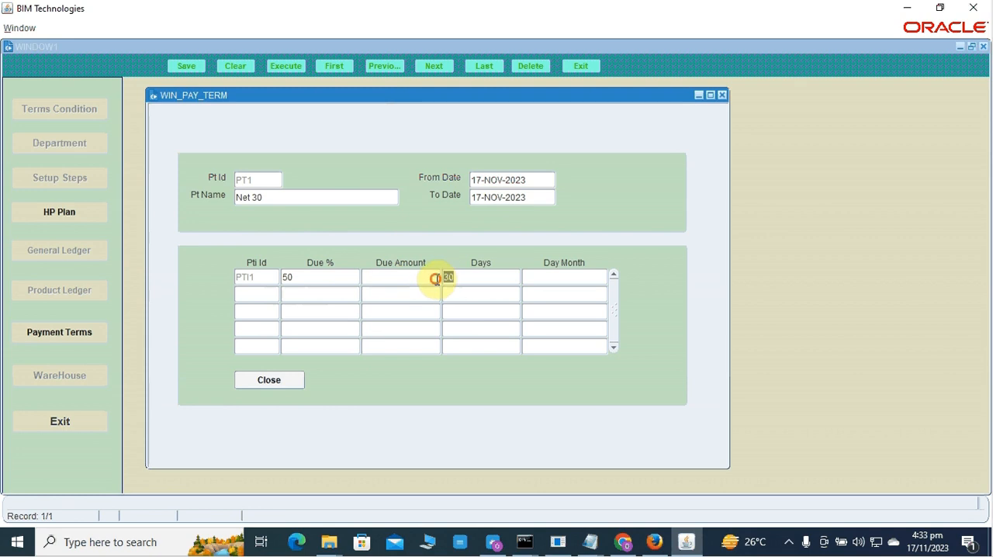
text(15)
Add a second installment line to the Net 30 payment term with 100% due in 30 days.
click(342, 298)
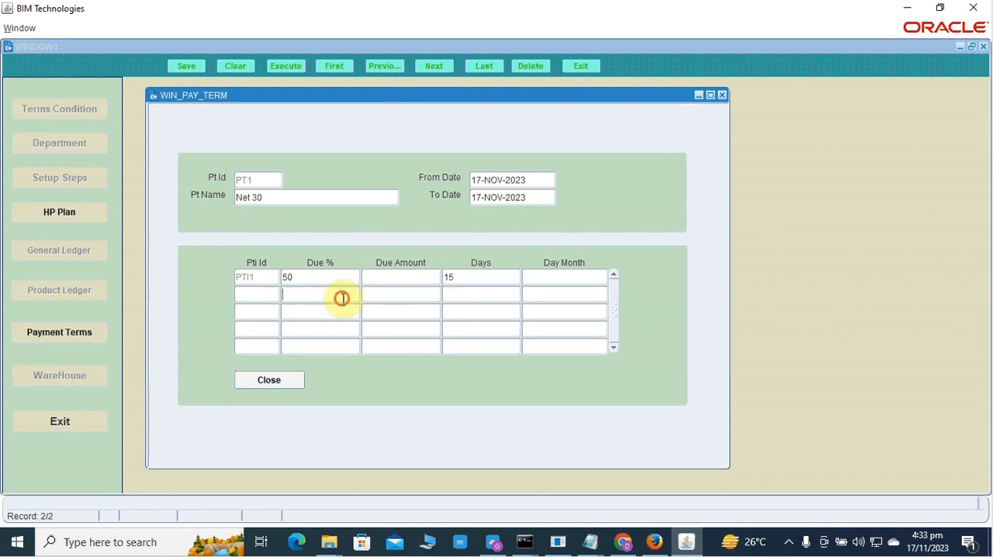
text(100)
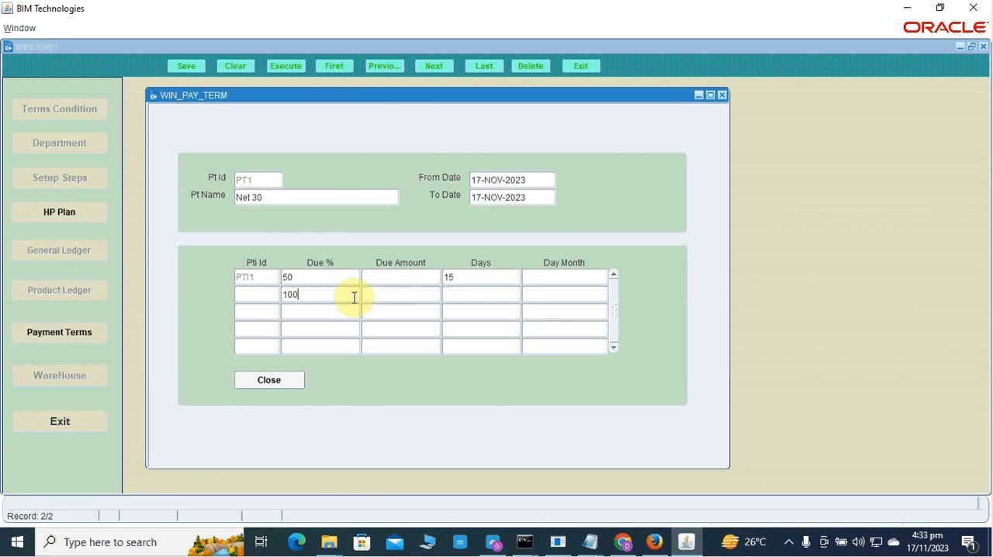
click(456, 292)
text(30)
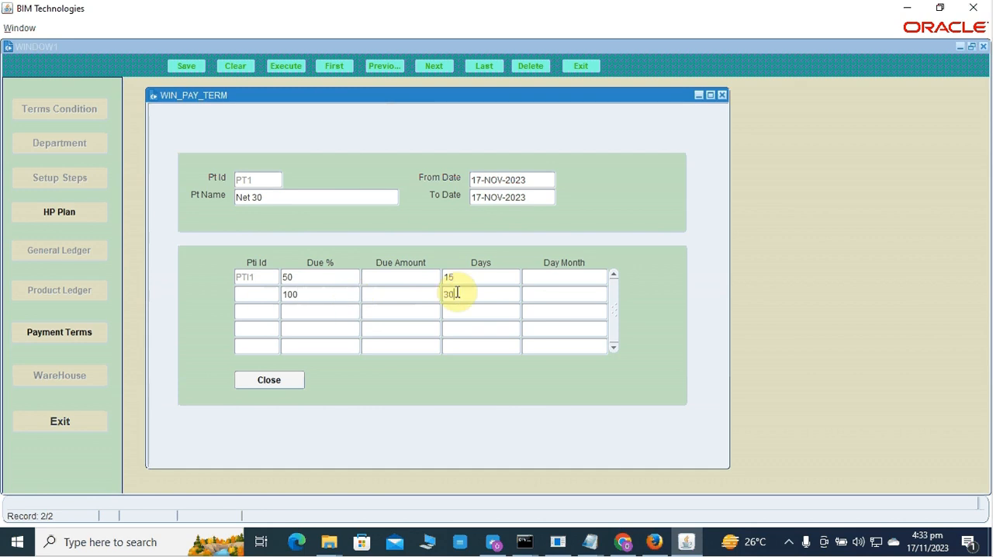
click(338, 283)
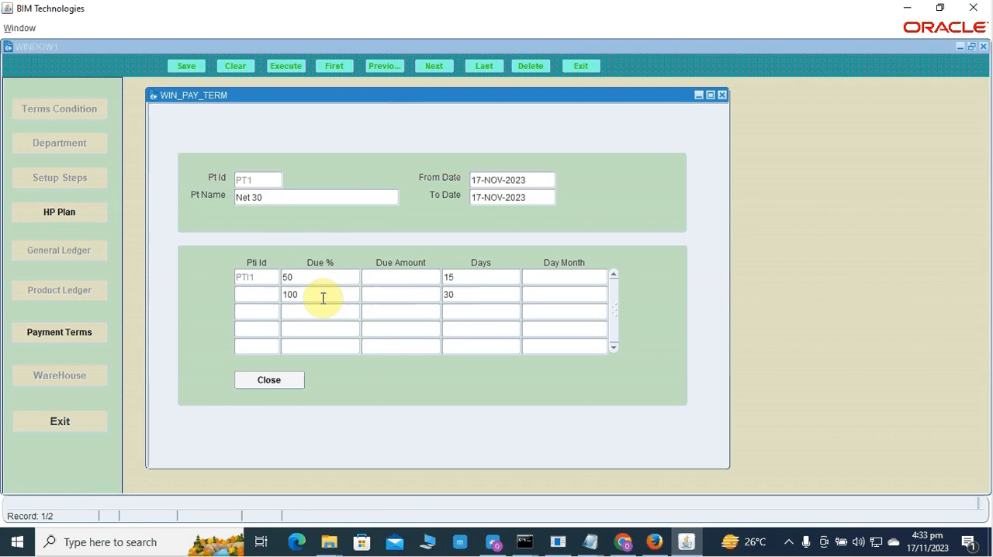
click(322, 298)
click(471, 296)
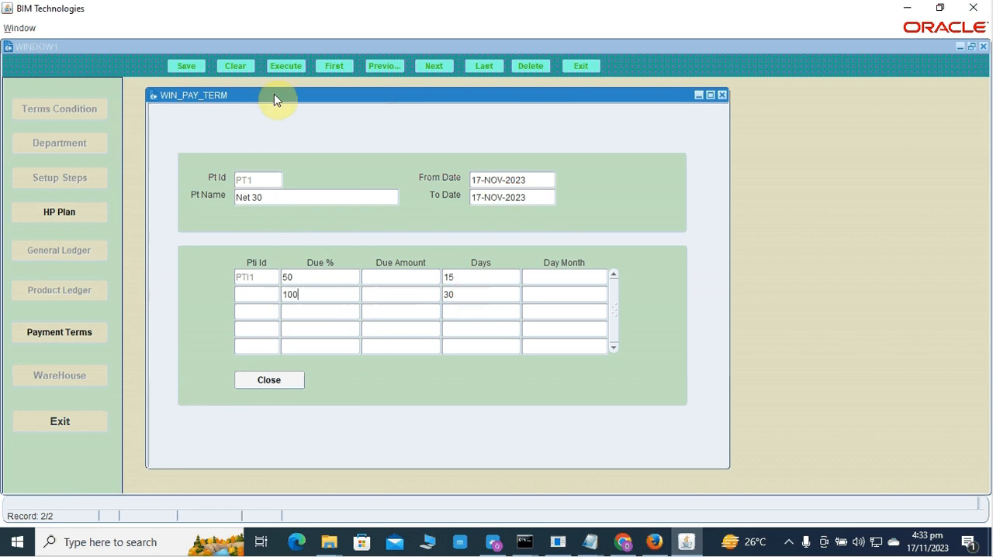
Discard the unsaved Net 30 changes and reopen the payment terms setup.
click(243, 68)
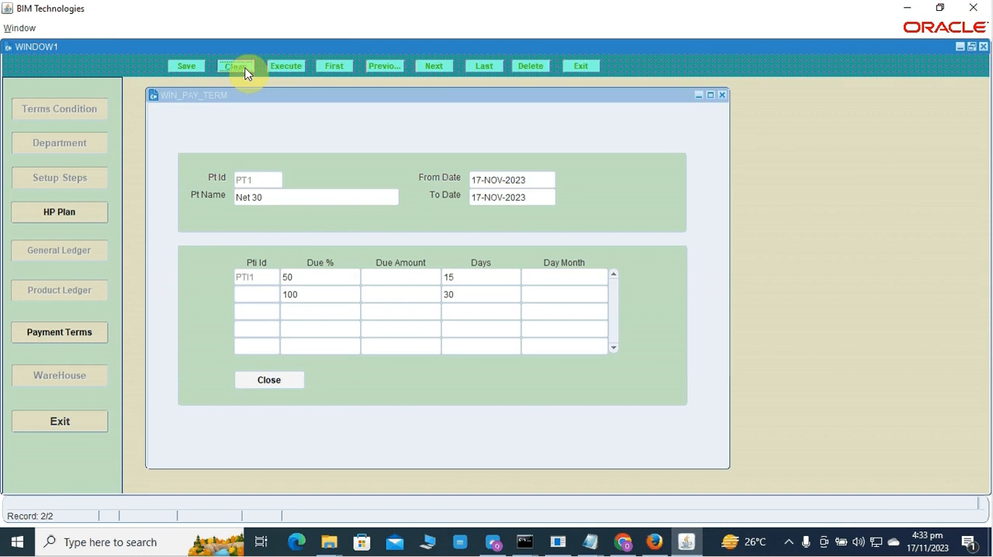
click(244, 68)
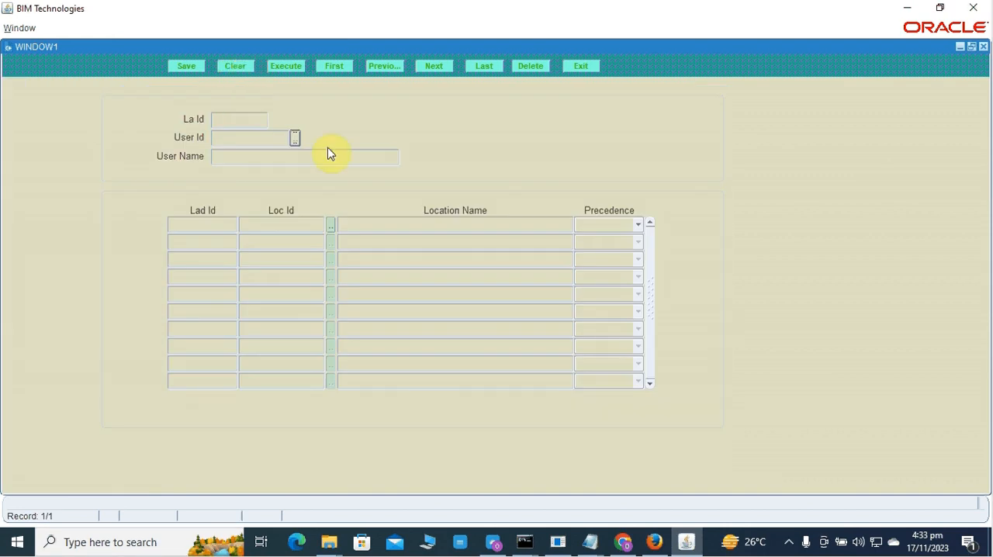
click(581, 66)
click(79, 307)
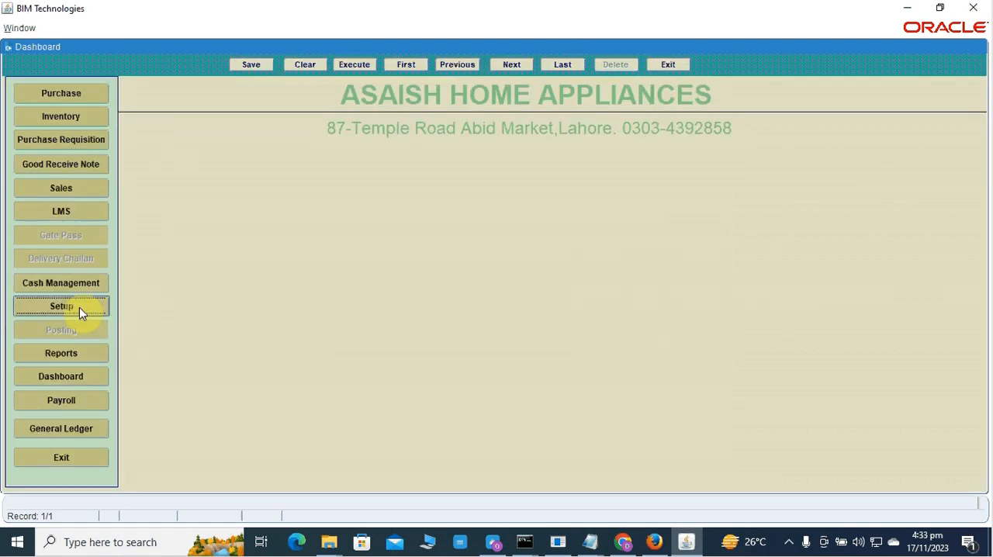
click(79, 308)
click(97, 332)
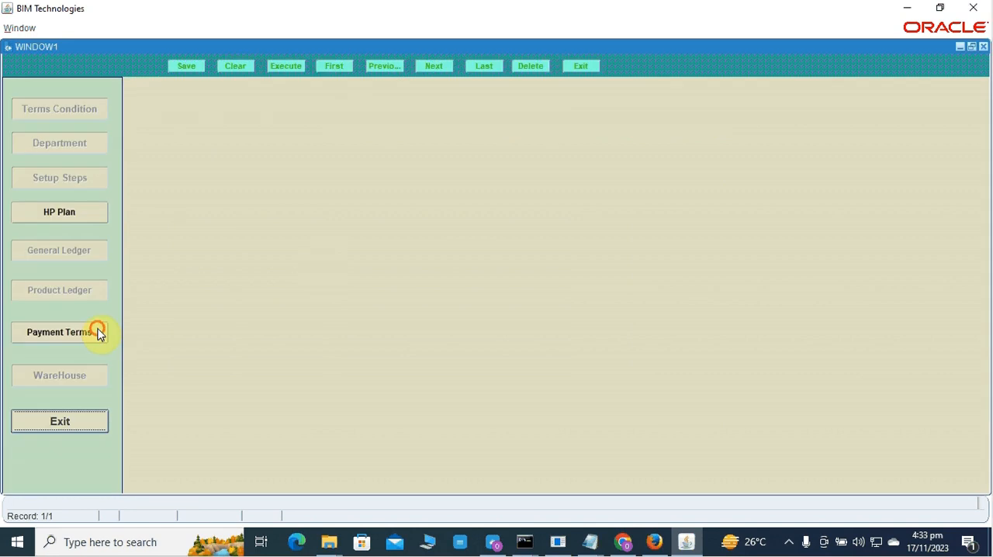
Retrieve the payment terms again and examine how the name of the Net 30 2 10 term is composed.
click(295, 69)
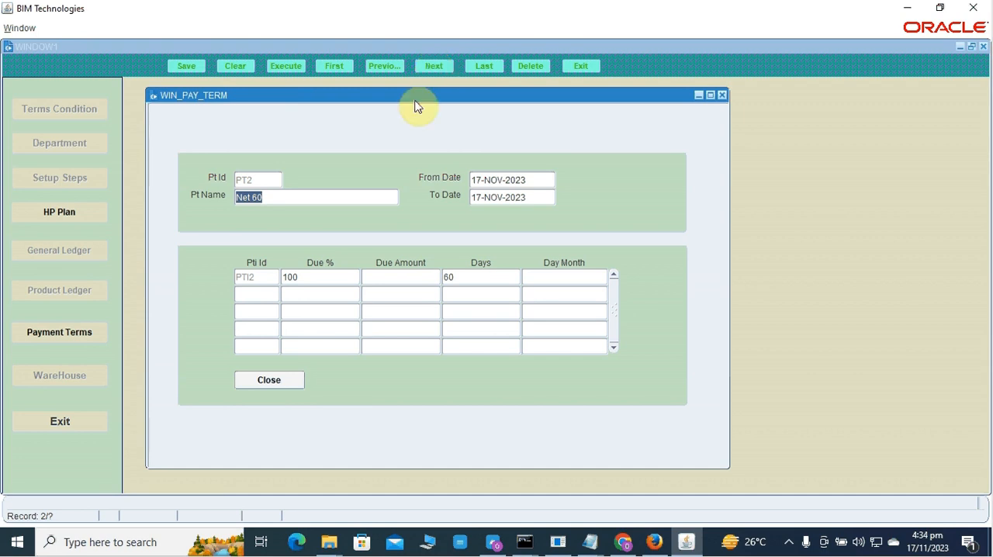
click(444, 67)
click(440, 67)
click(302, 198)
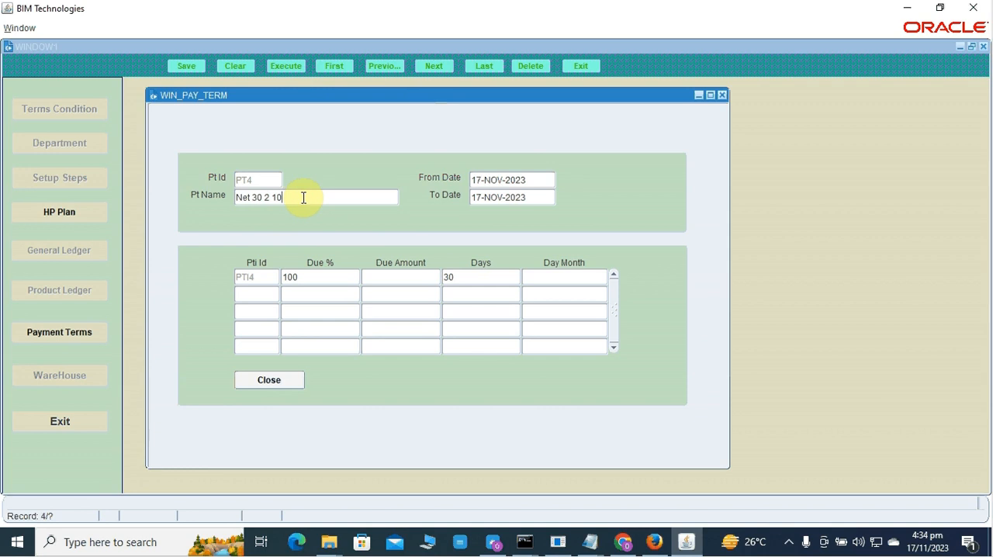
click(262, 197)
drag(261, 198, 234, 198)
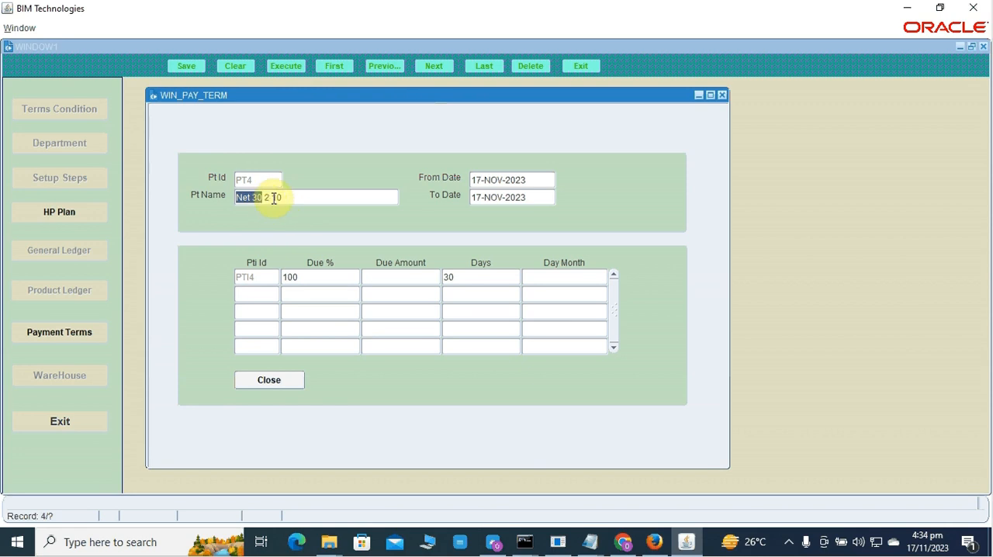
click(272, 198)
drag(288, 198, 267, 197)
click(267, 197)
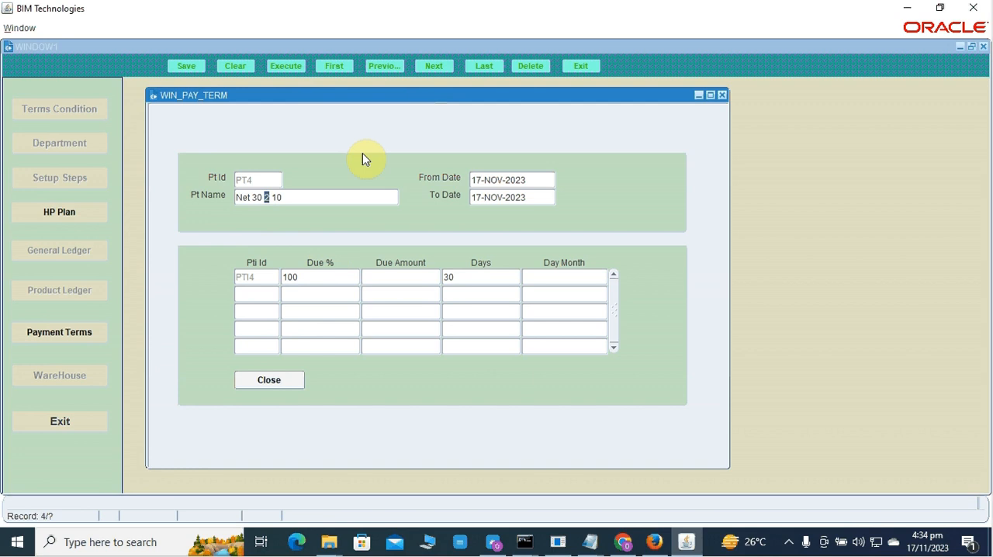
Browse to the Net 60 2 30 payment term and examine its name and its installment percentages and days.
click(449, 72)
click(449, 72)
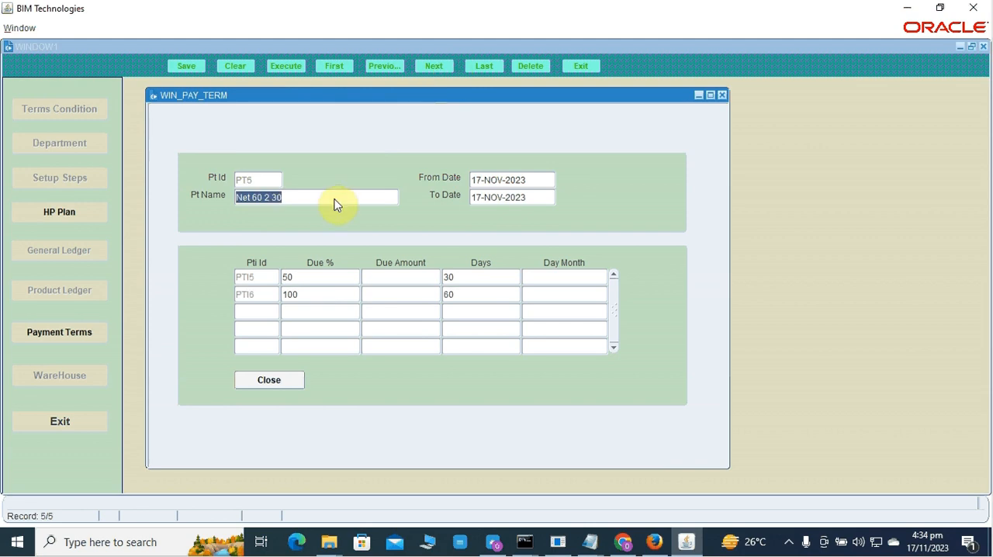
click(262, 197)
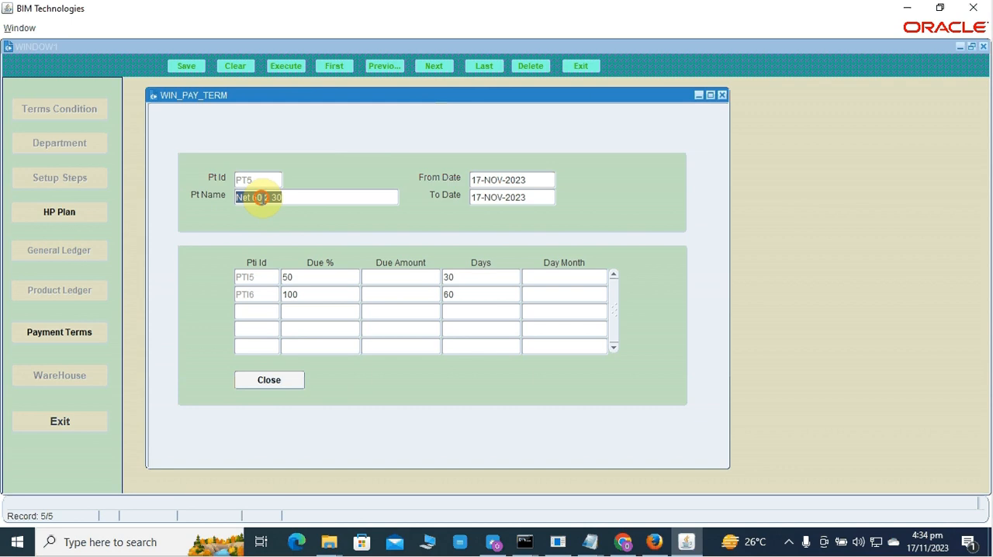
double_click(261, 198)
drag(236, 198, 262, 198)
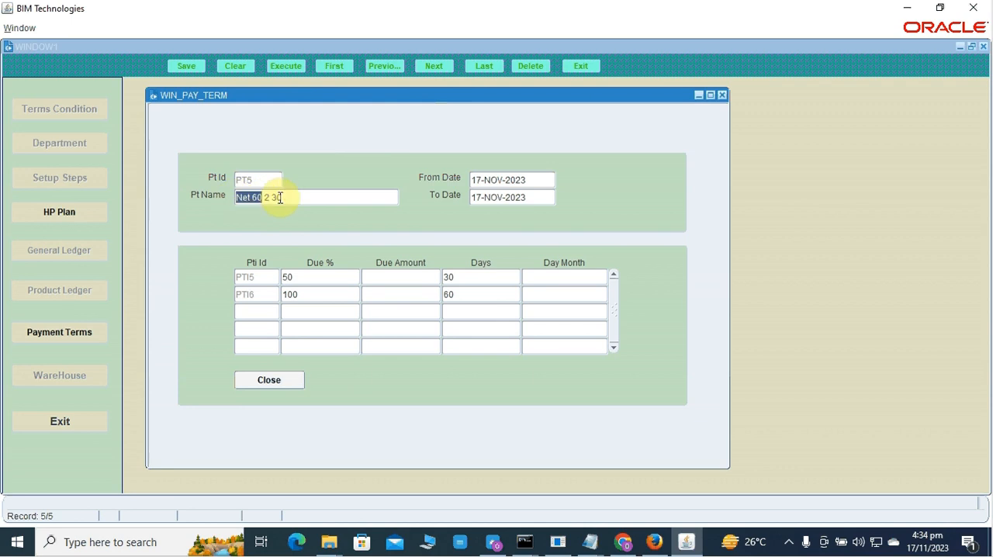
click(284, 198)
click(274, 198)
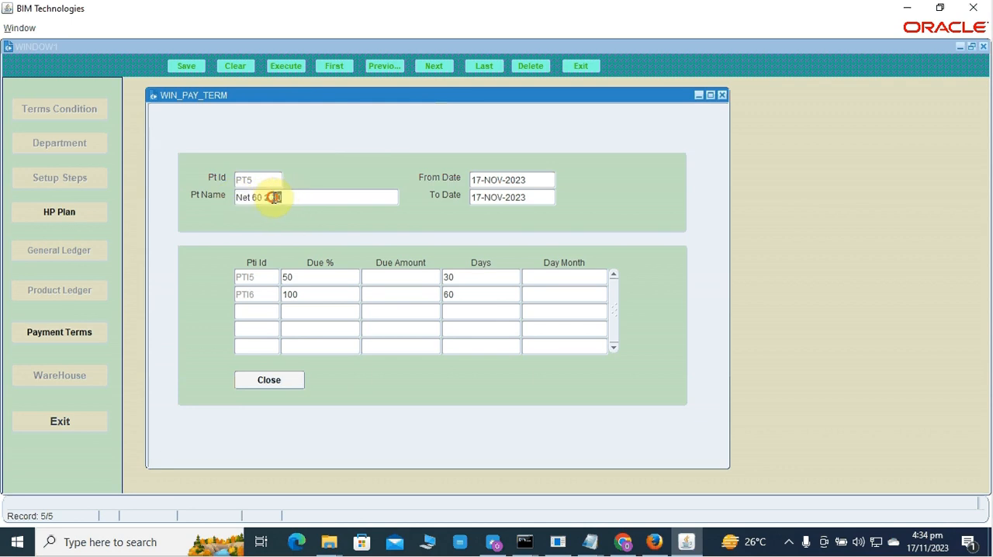
double_click(273, 198)
drag(272, 198, 267, 197)
click(267, 197)
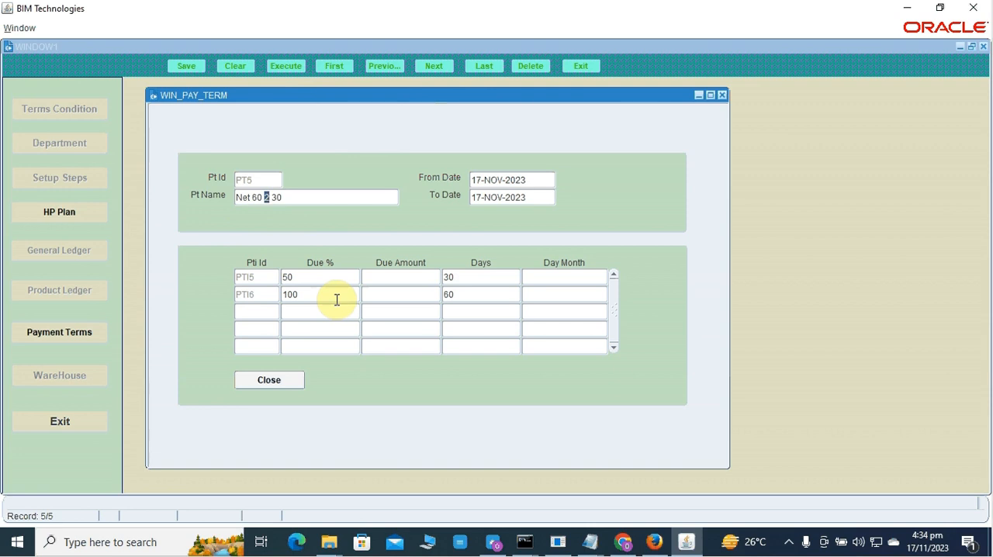
click(323, 277)
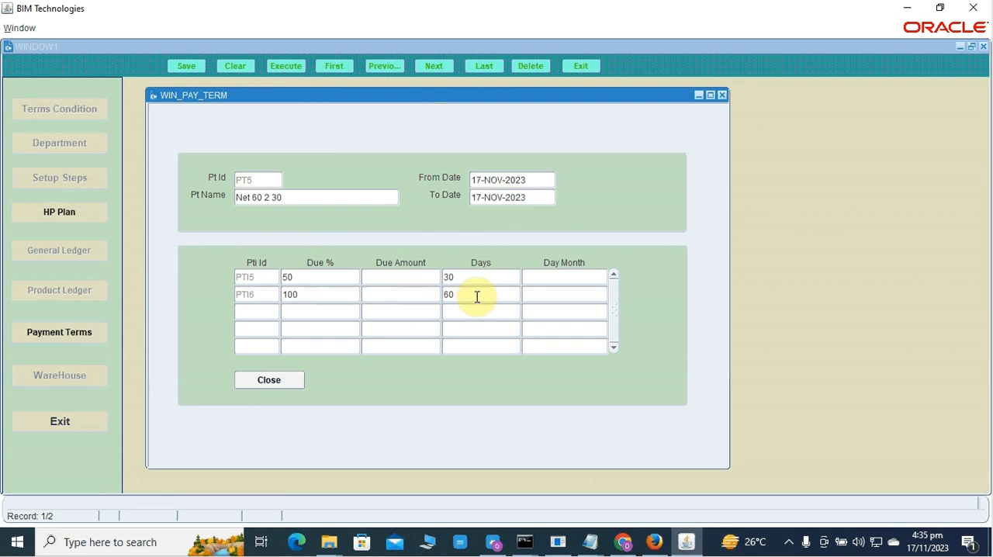
click(313, 198)
click(482, 68)
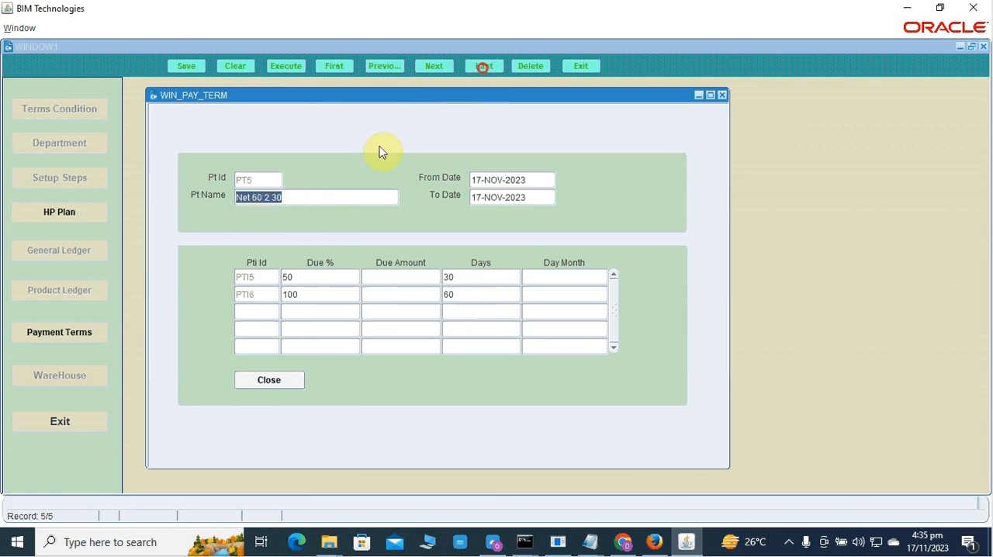
Close the payment terms setup and retrieve the customer records in the Sales module.
click(280, 387)
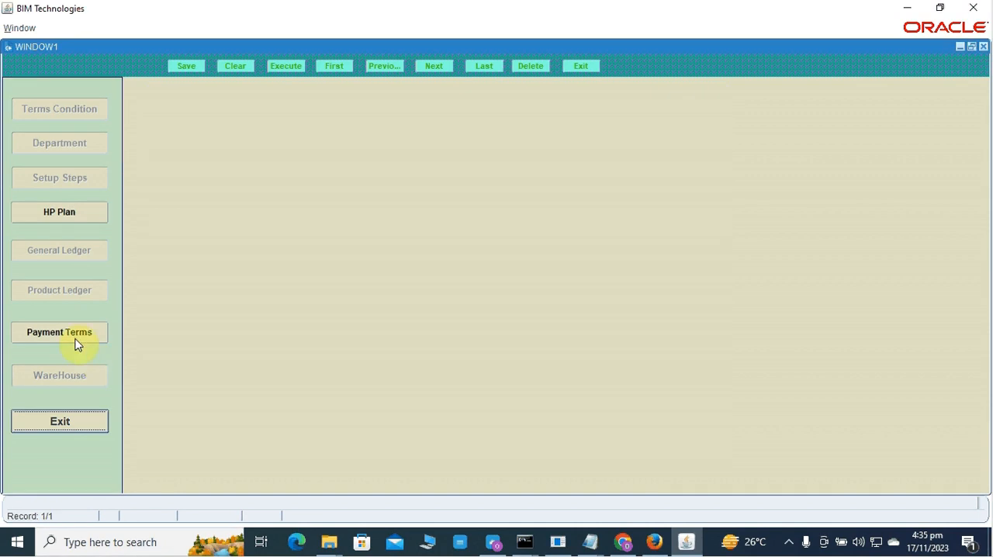
click(76, 424)
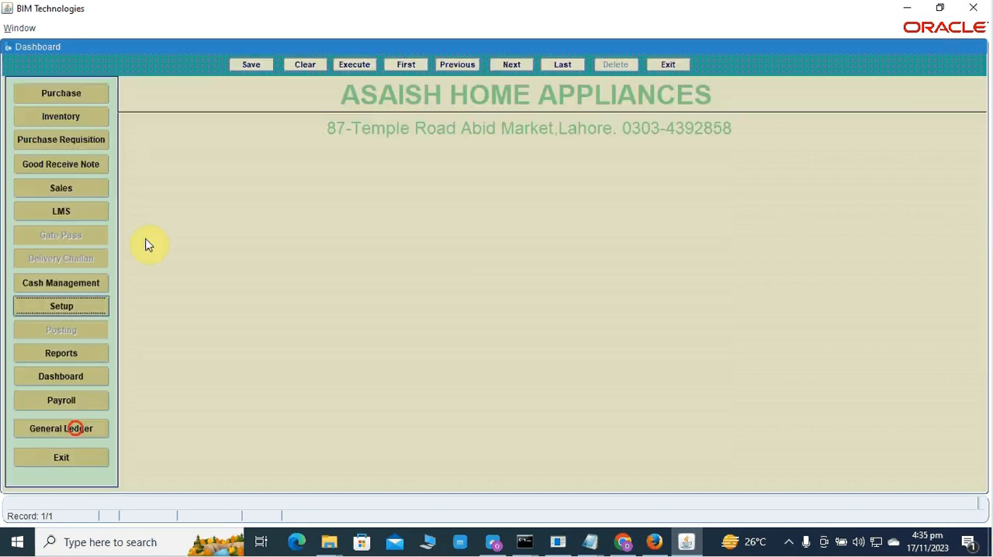
click(80, 191)
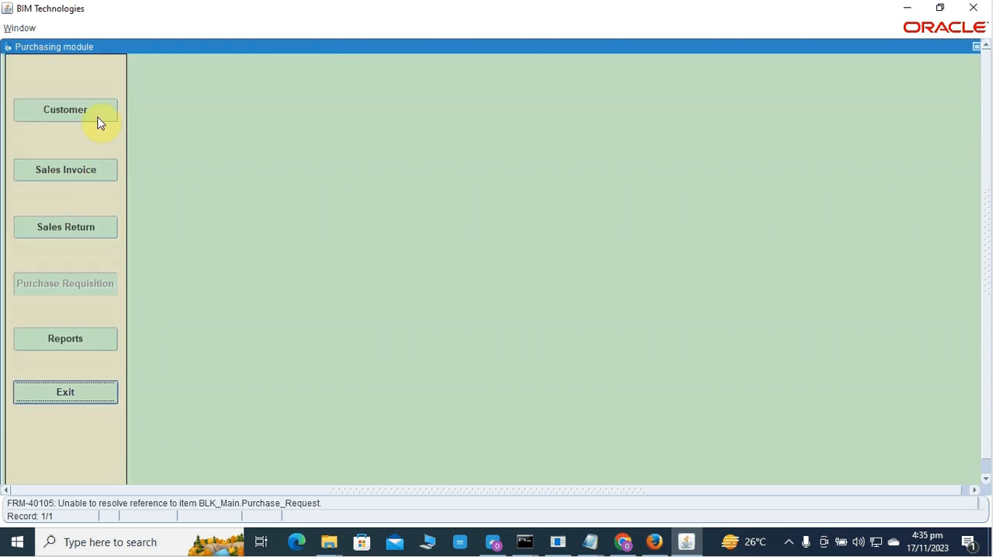
click(97, 116)
click(390, 69)
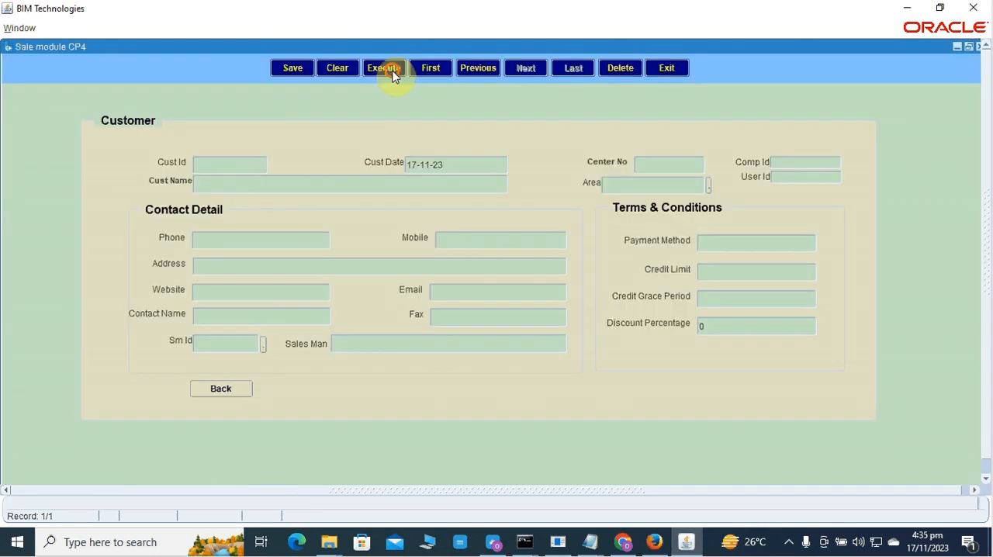
click(526, 68)
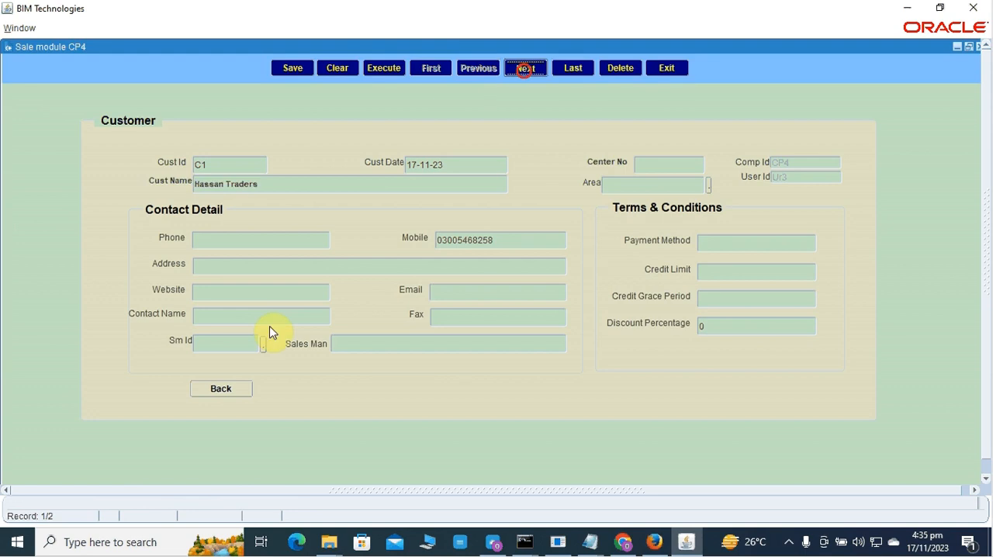
Leave the customer form, open a new sales invoice and set its sale type to Credit Sale.
click(234, 394)
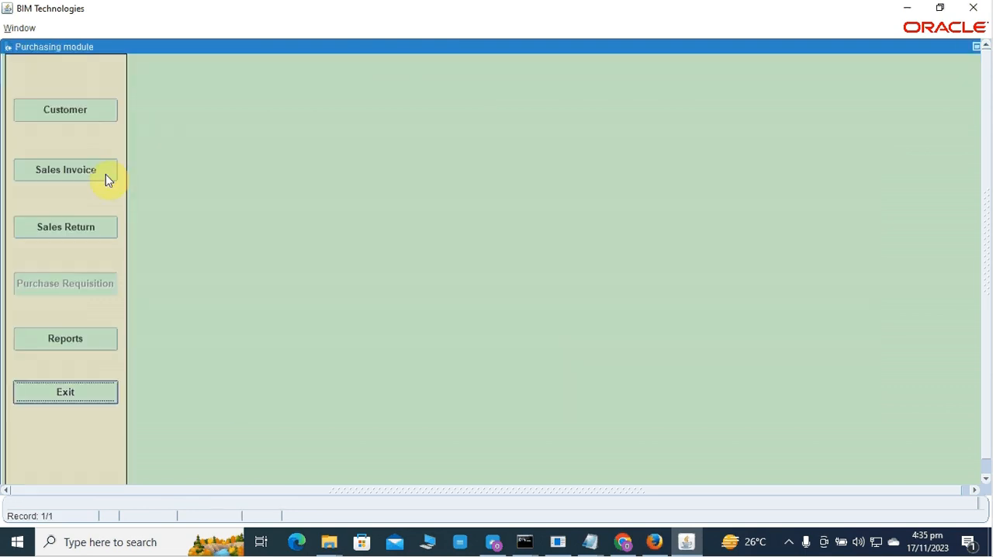
click(106, 174)
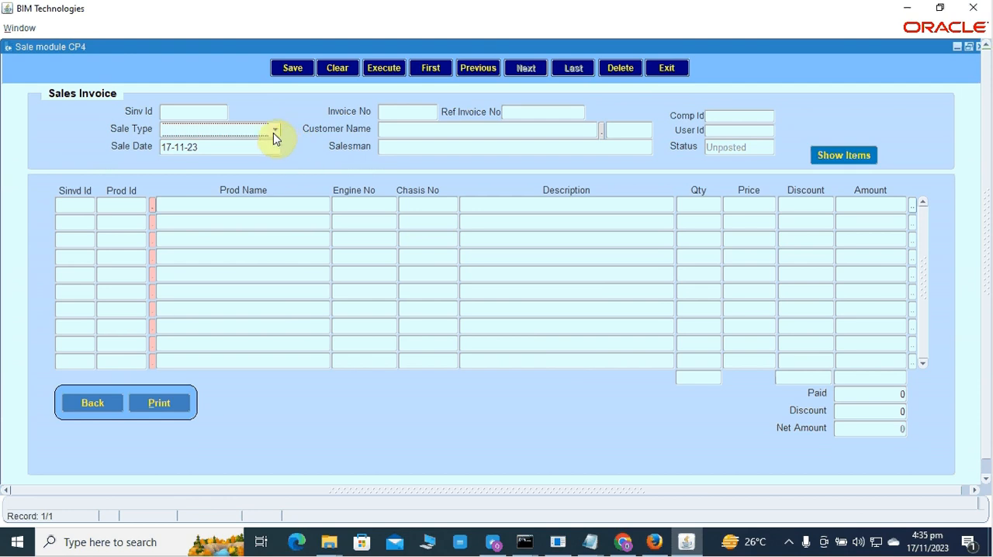
key(Down)
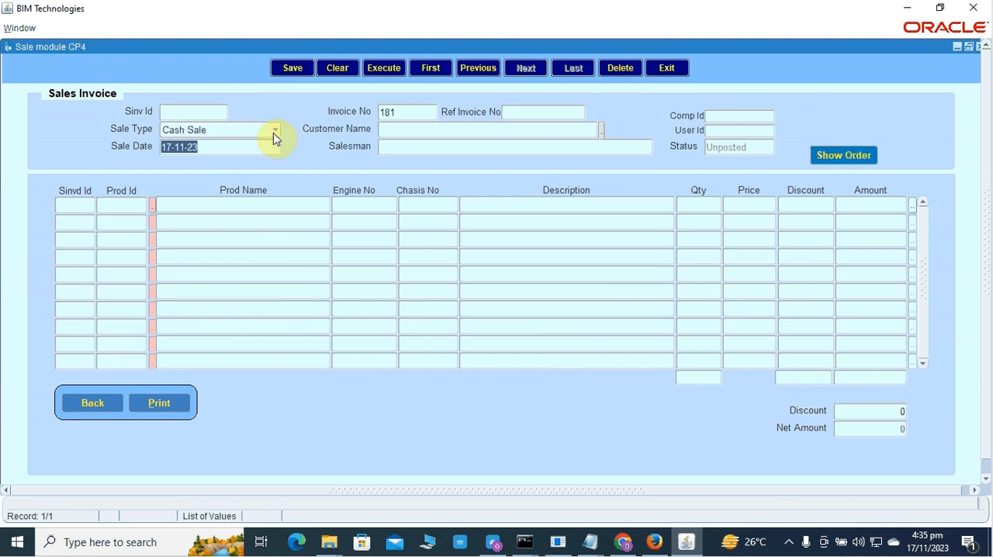
click(241, 144)
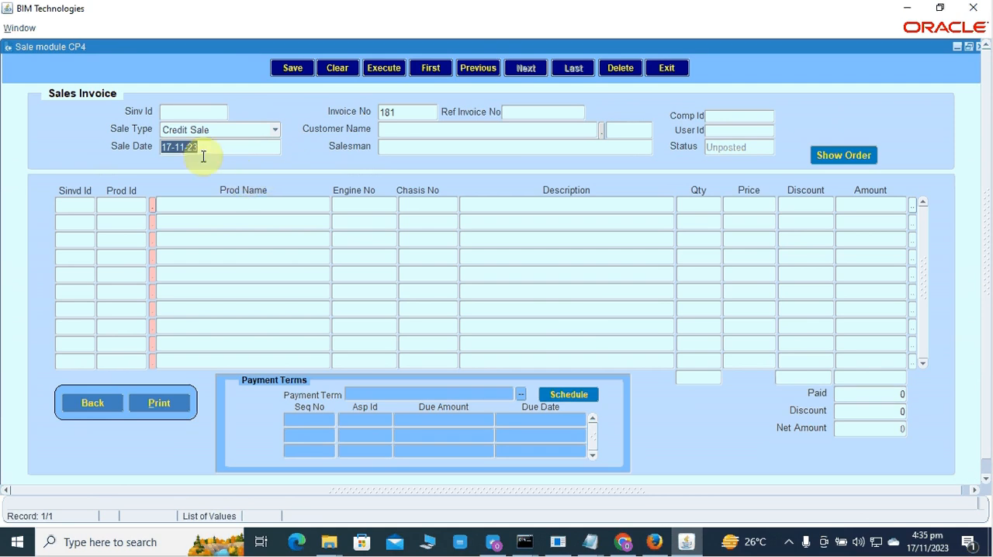
Assign Hassan Traders as the invoice's customer and choose the third listed salesman.
key(Tab)
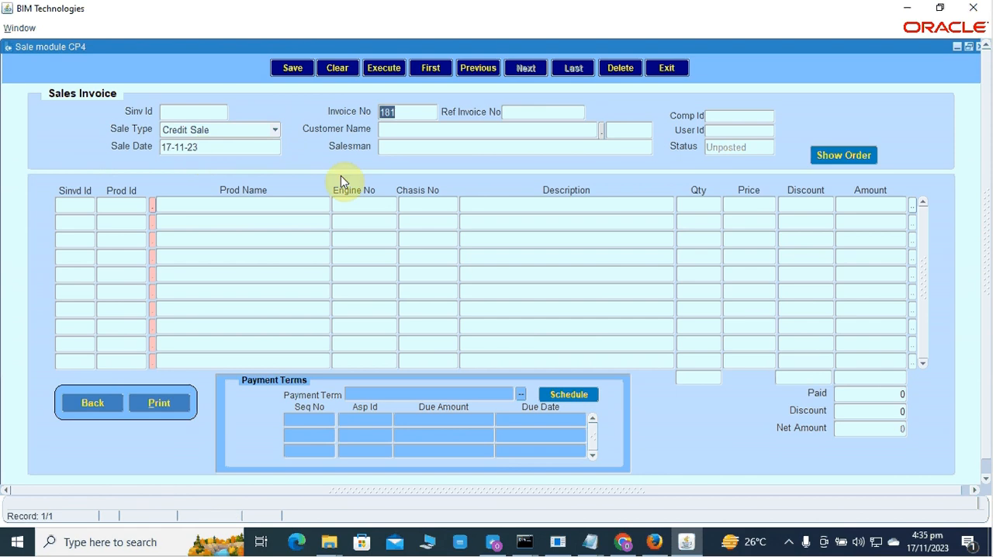
key(Tab)
key(Tab)
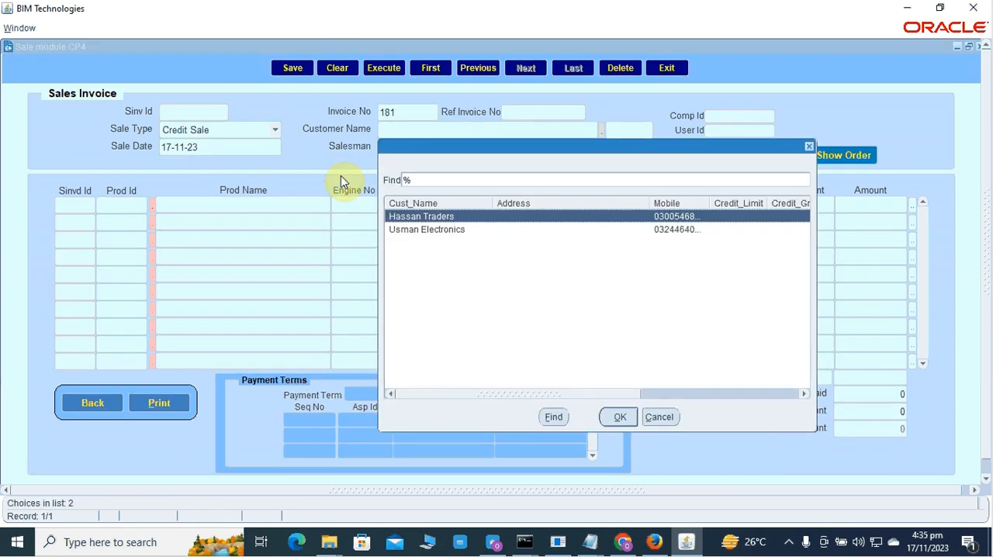
key(Return)
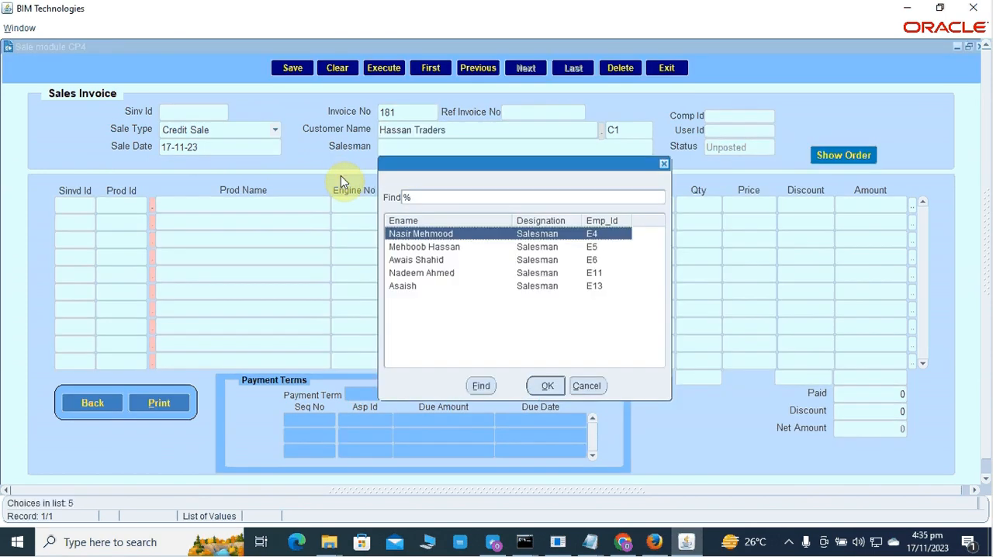
key(Down)
key(Down)
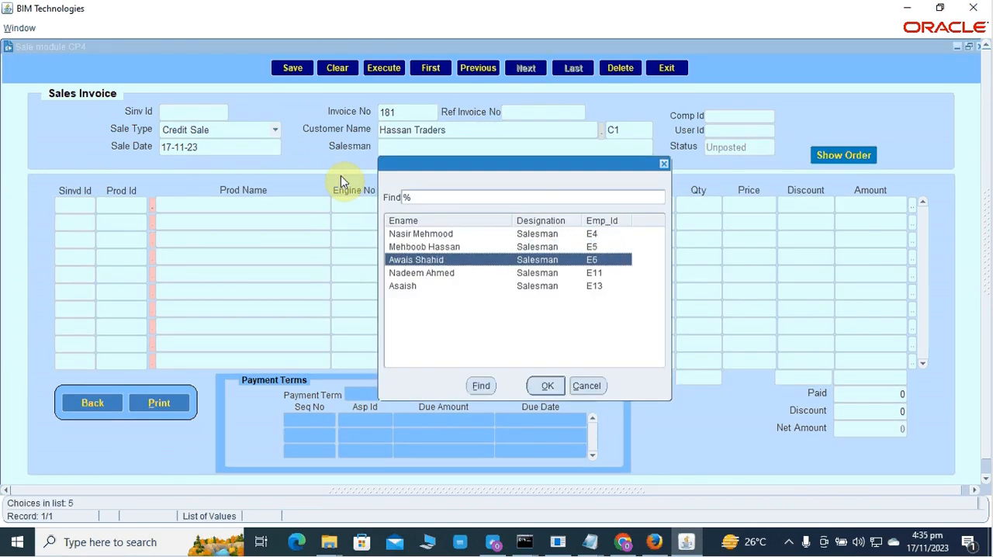
key(Return)
key(Return)
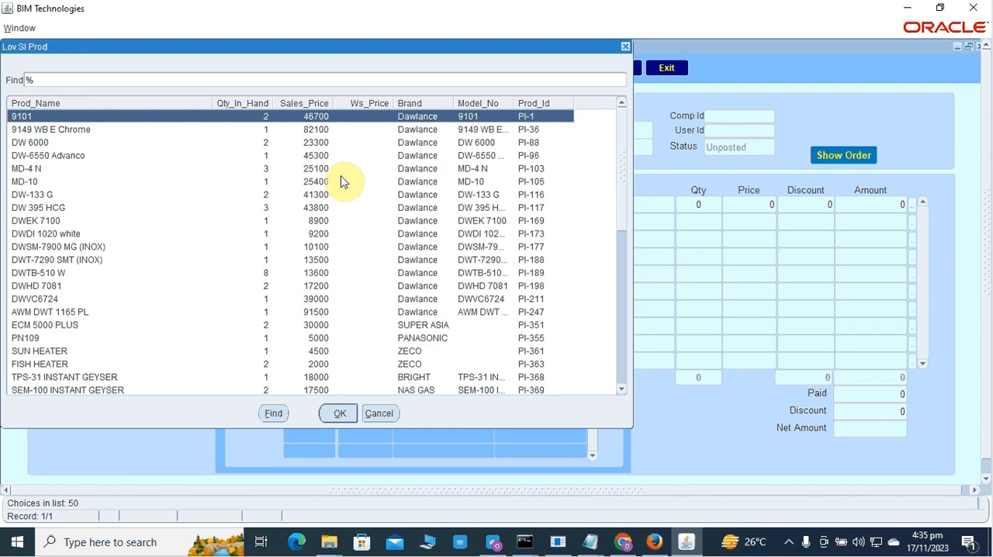
Add the product DW-6550 Advanco as the first invoice line with a quantity of 1.
key(Down)
key(Down)
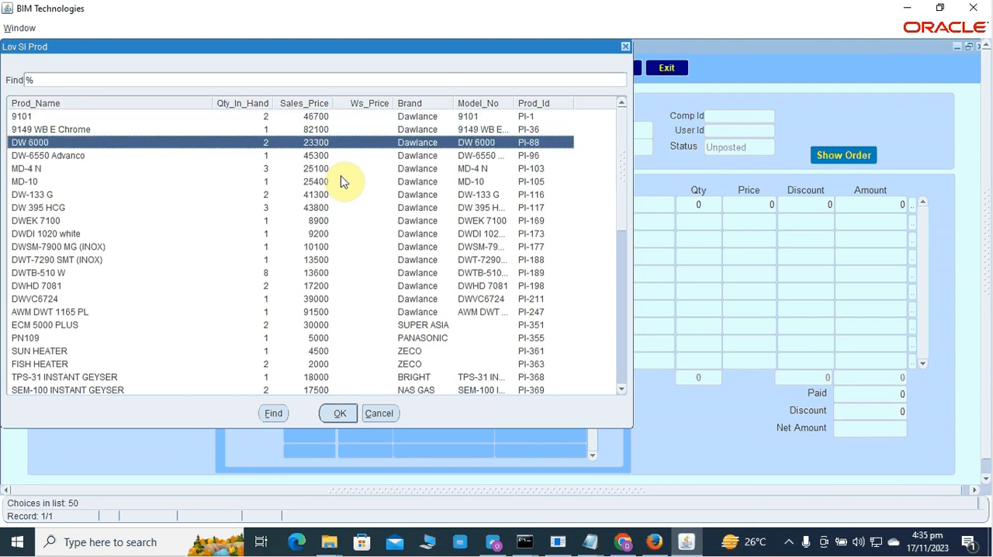
key(Down)
key(Return)
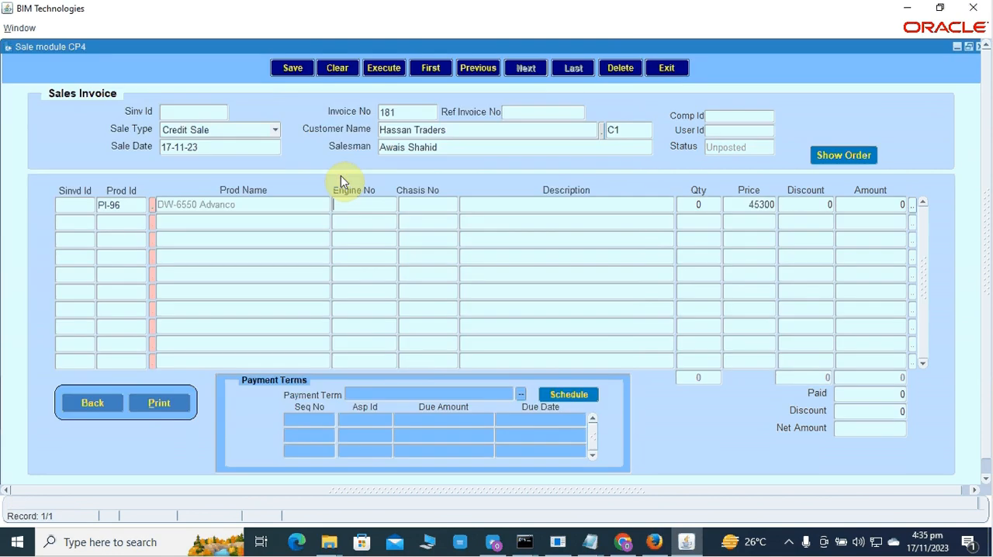
key(Tab)
key(Tab)
key(Tab)
text(1)
key(Tab)
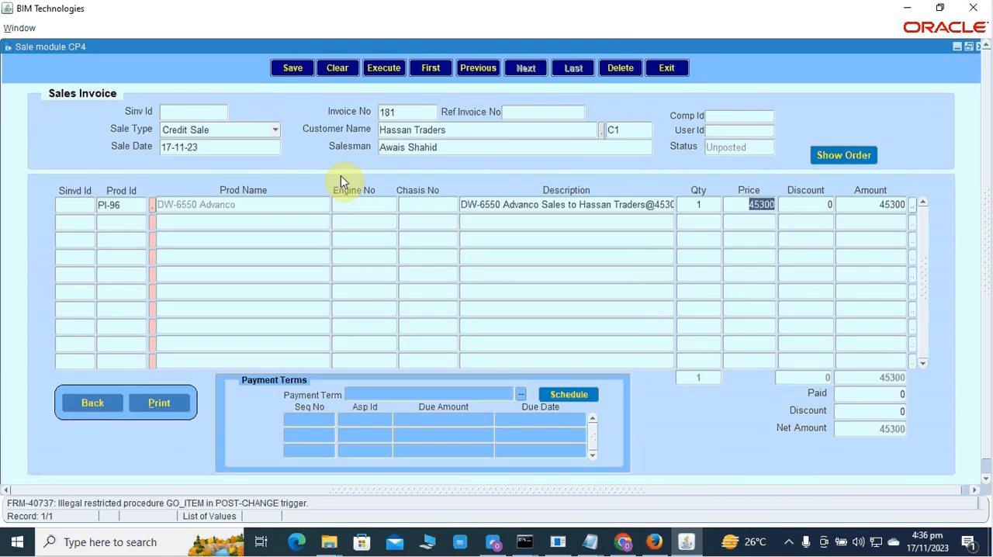
Apply the Net 30 payment term to the invoice and generate its payment schedule.
click(522, 394)
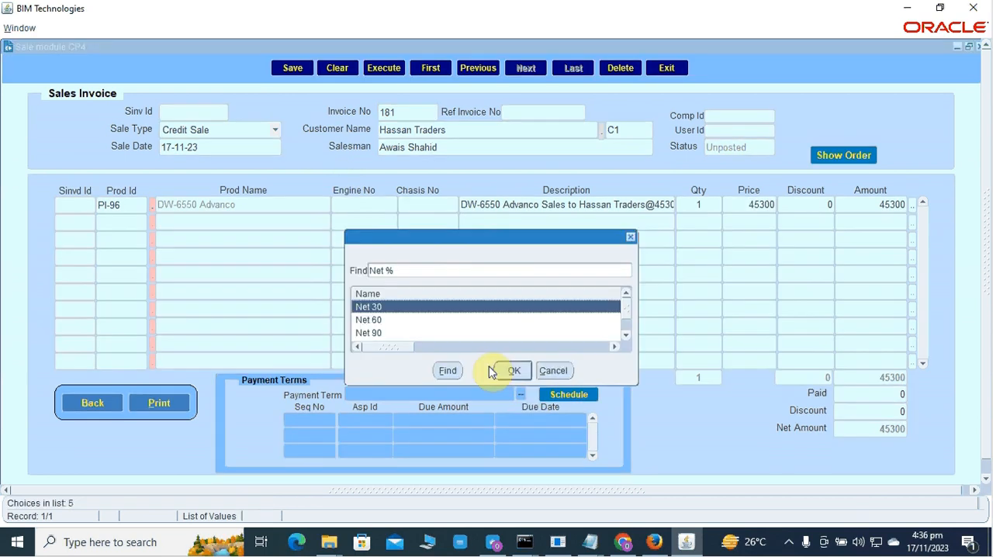
click(508, 370)
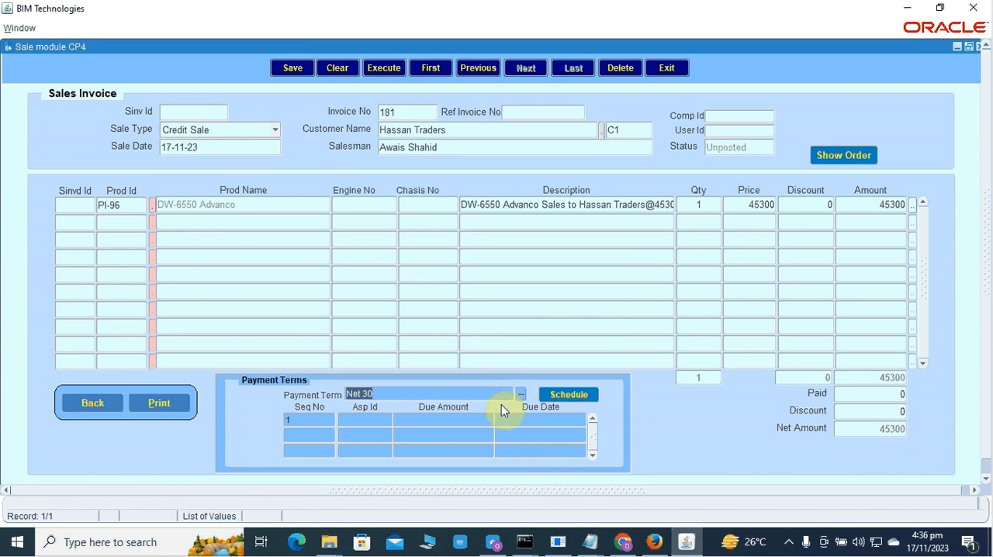
click(567, 396)
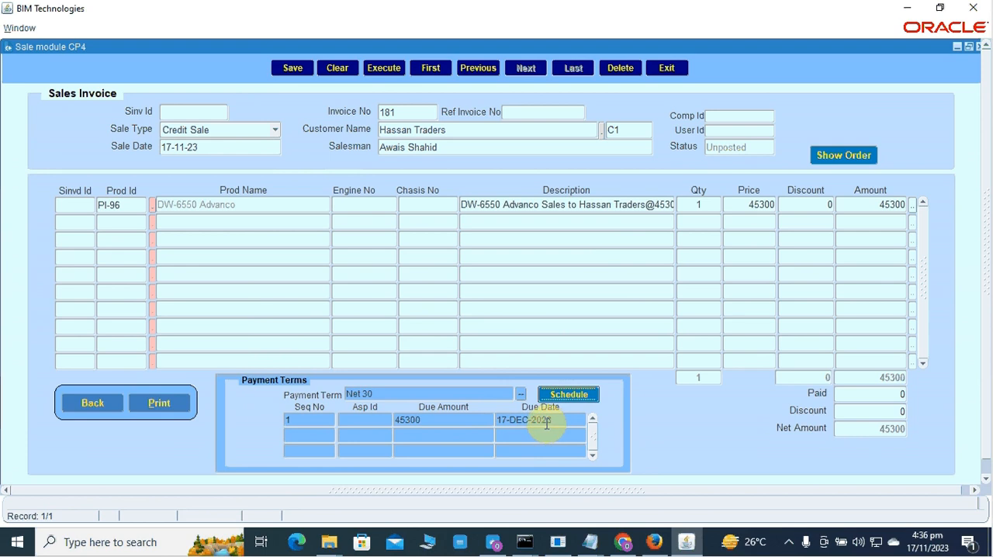
key(super)
click(681, 432)
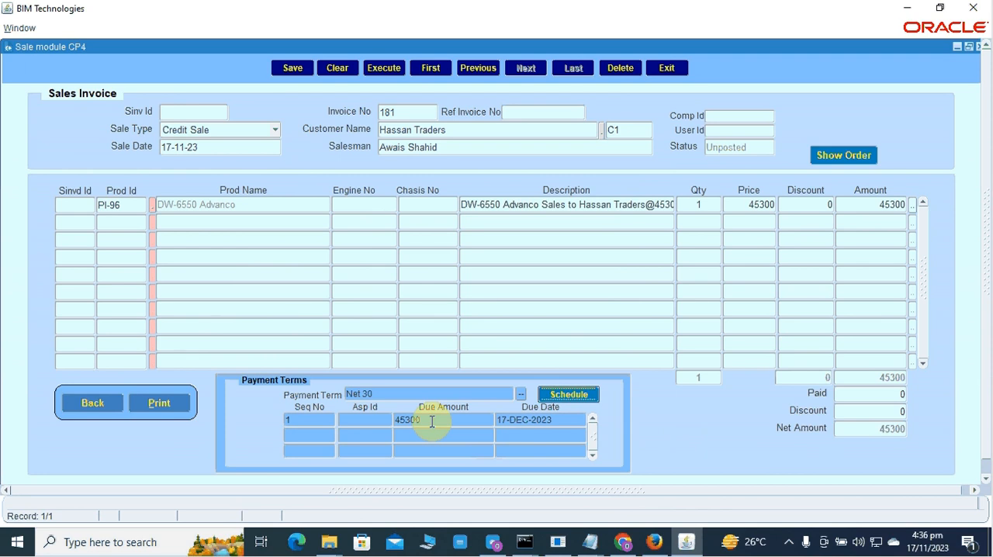
Switch the invoice's payment term to Net 60 and generate the schedule again.
click(521, 395)
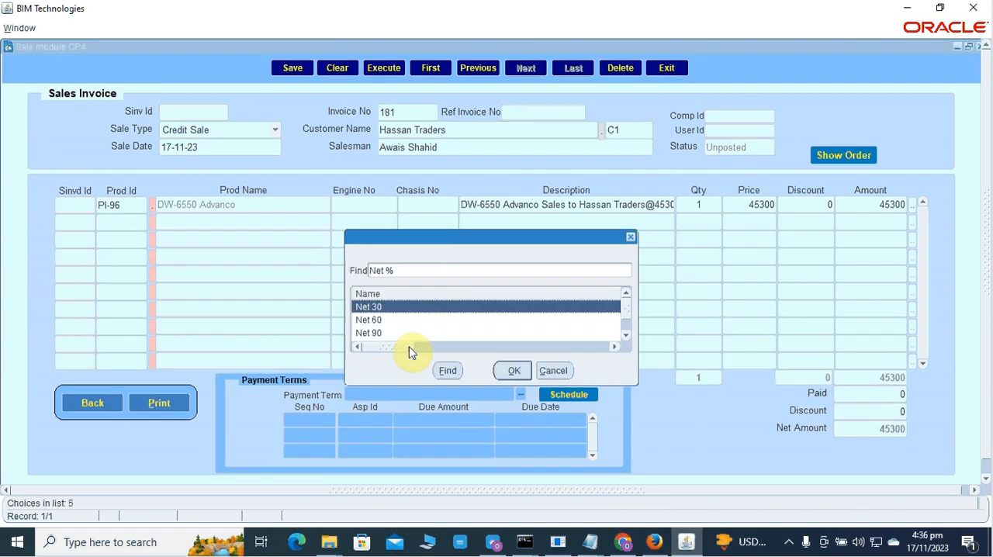
click(382, 321)
click(512, 370)
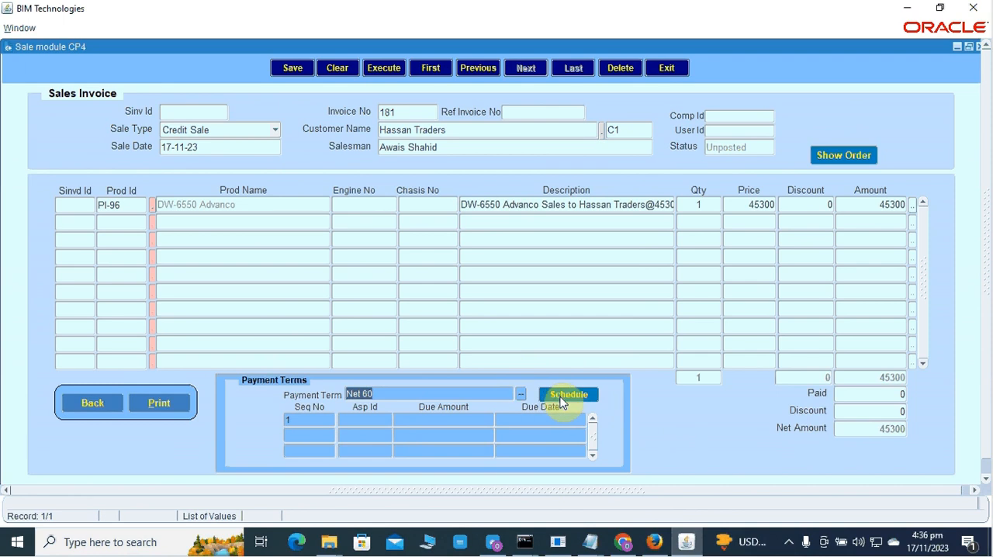
click(563, 399)
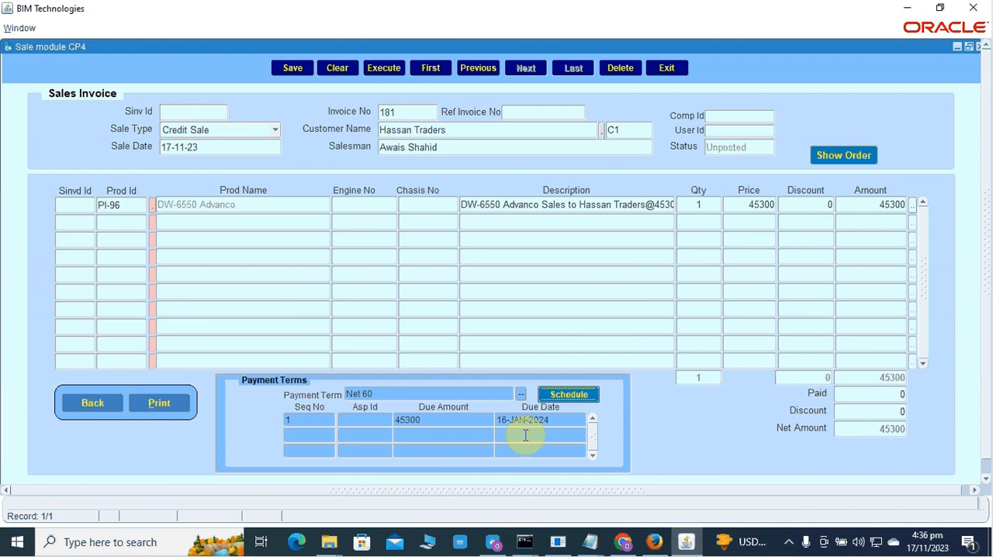
Change the payment term to Net 30 2 10 and generate its schedule.
click(520, 398)
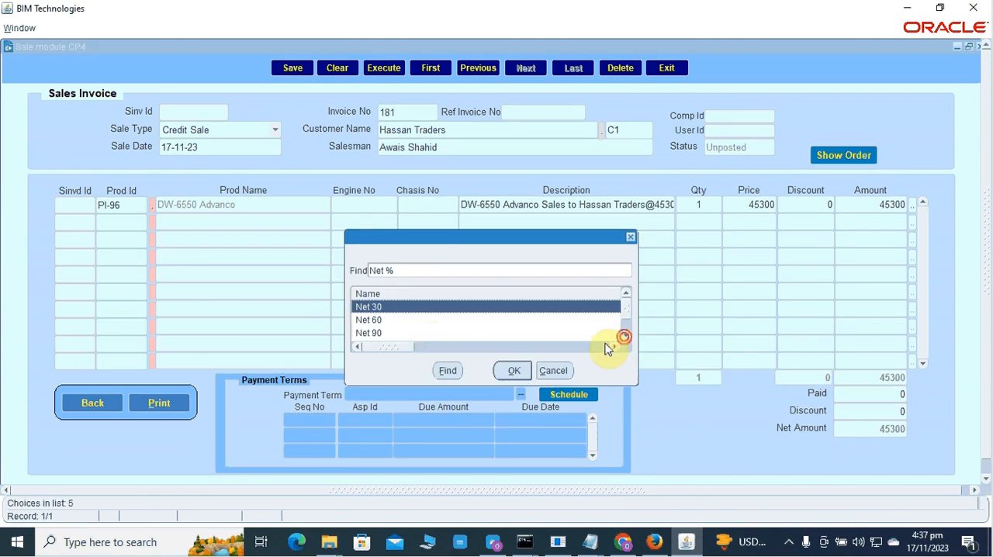
click(398, 319)
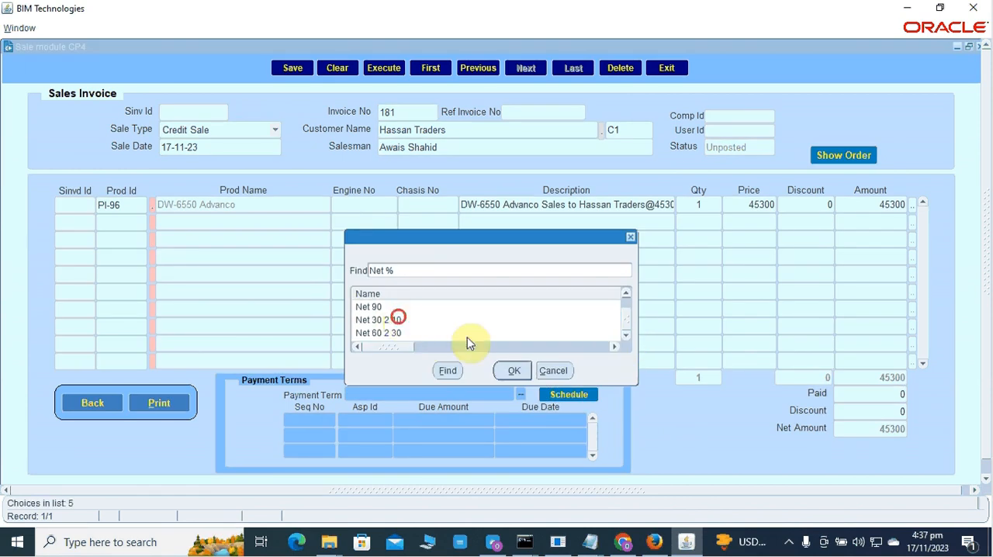
click(515, 370)
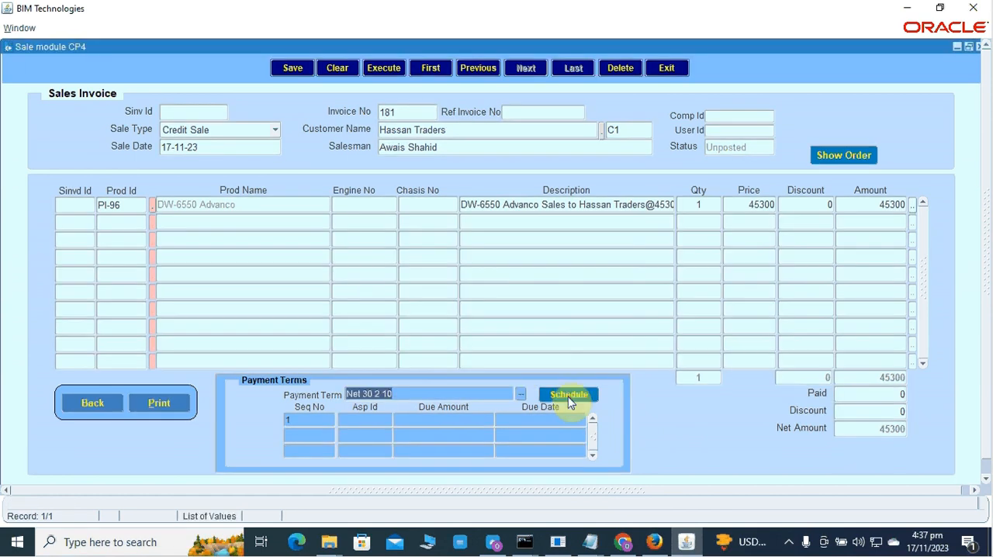
click(569, 398)
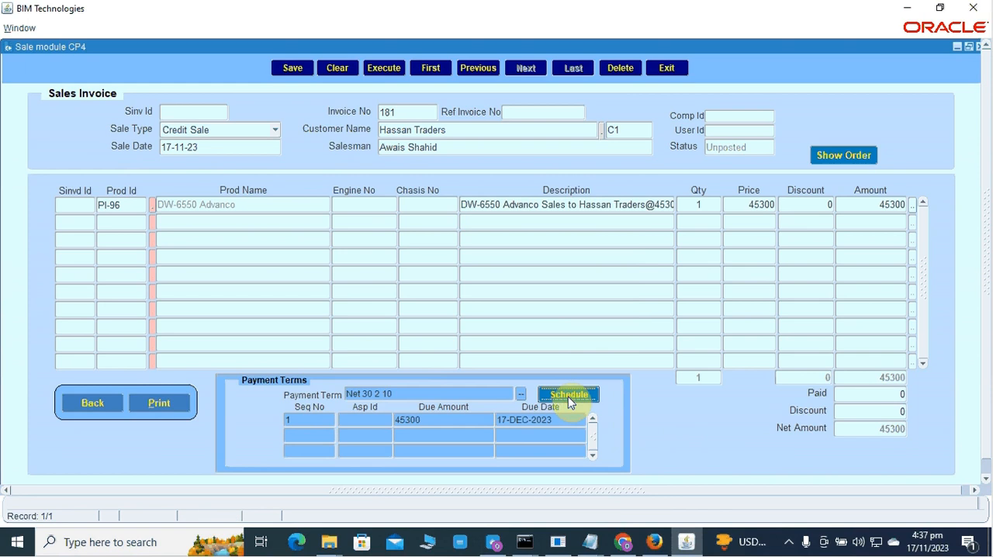
Choose Net 90 as the invoice's payment term and generate the corresponding schedule.
click(522, 396)
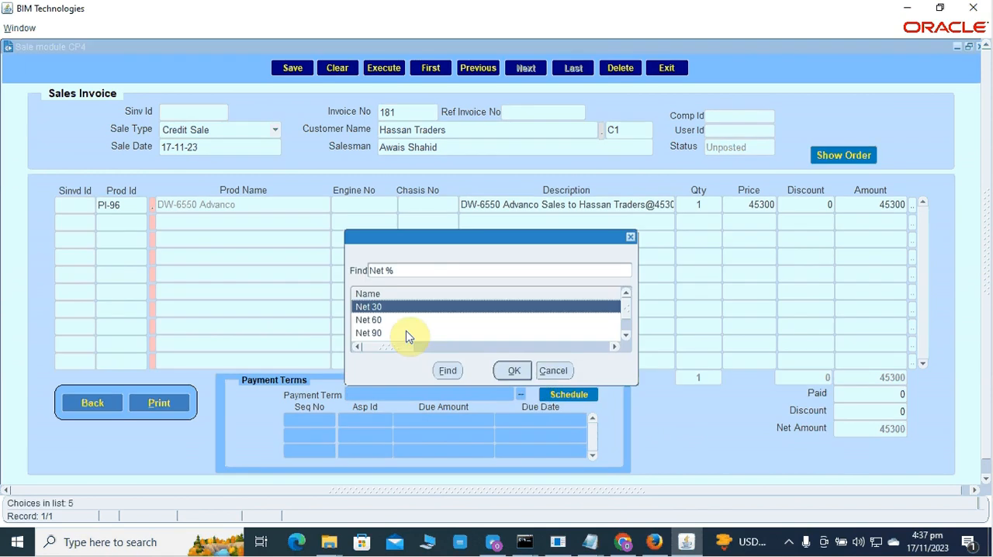
mouse_move(627, 309)
mouse_down()
mouse_move(628, 324)
mouse_move(625, 315)
mouse_up()
click(380, 321)
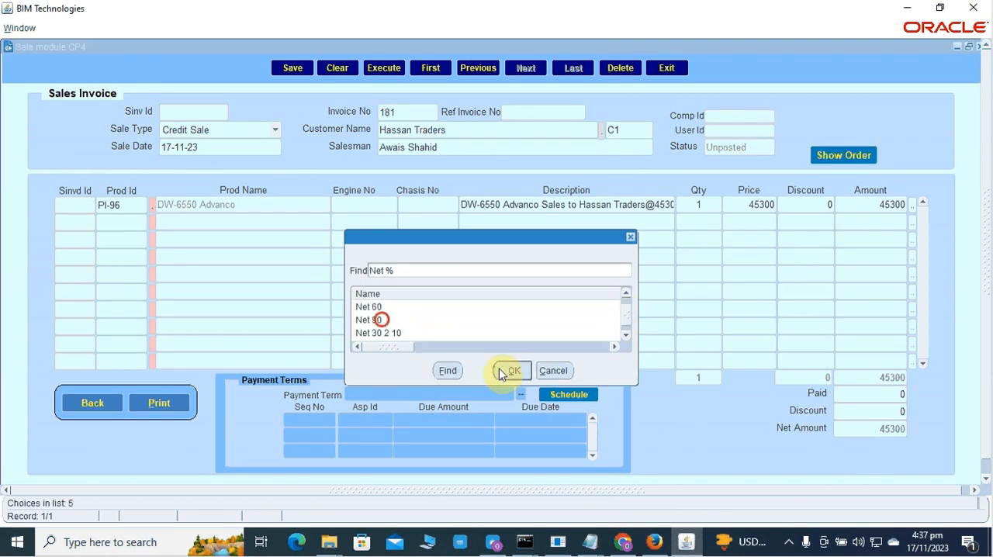
click(511, 371)
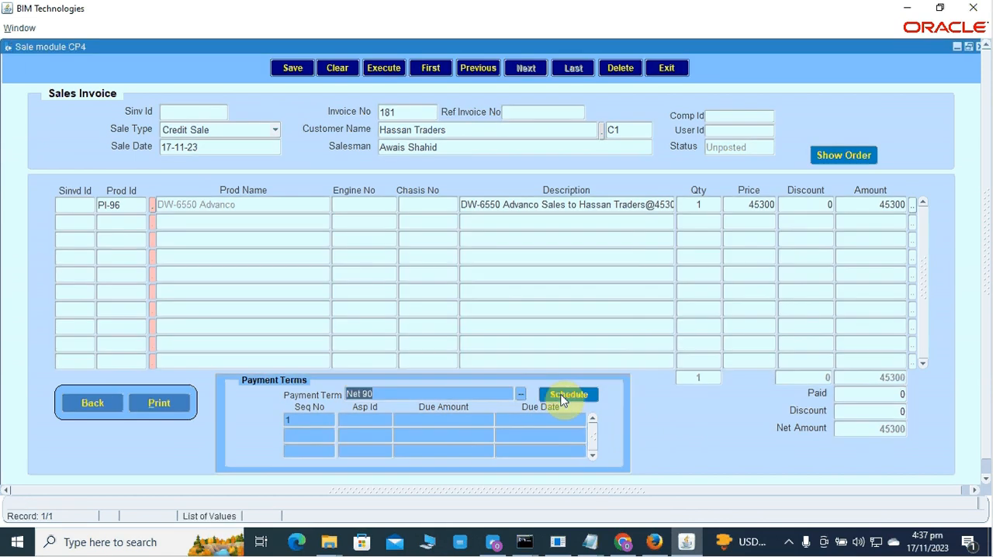
click(563, 397)
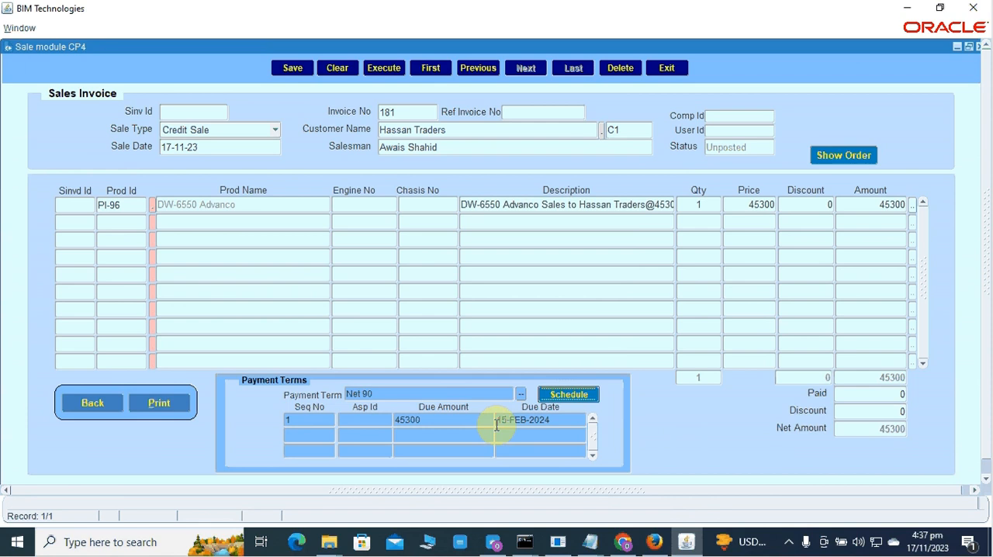
Set the payment term to Net 60 2 30 and generate its installment schedule.
click(522, 396)
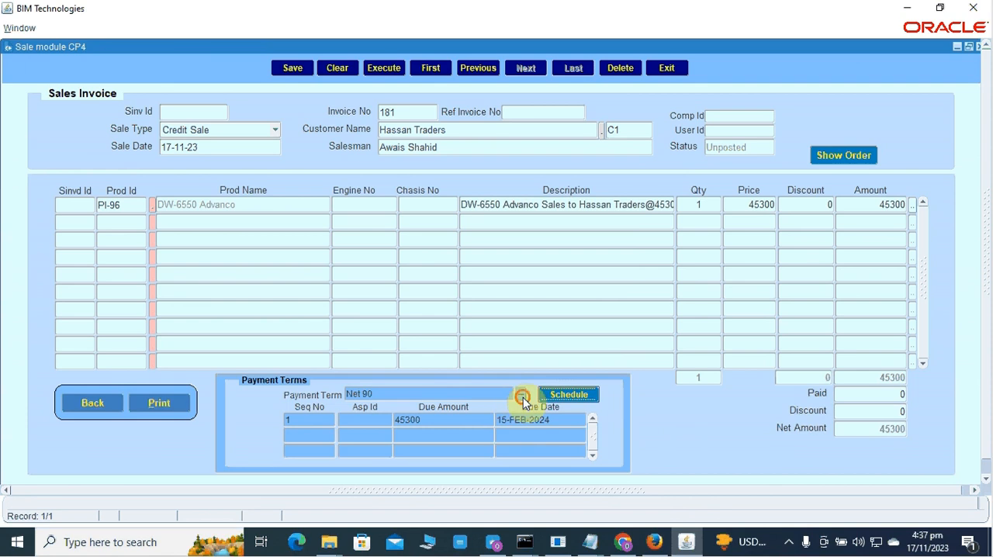
click(626, 333)
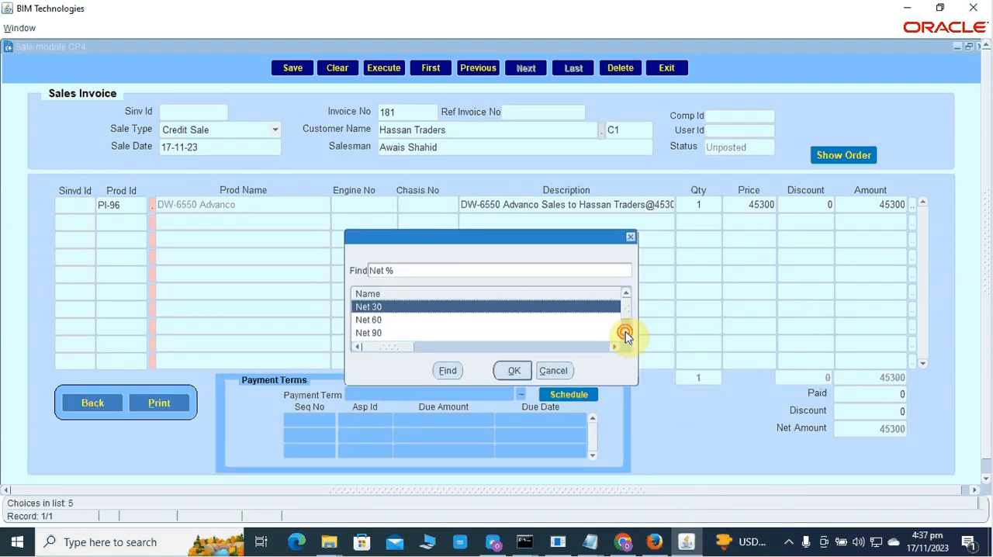
click(626, 333)
click(394, 333)
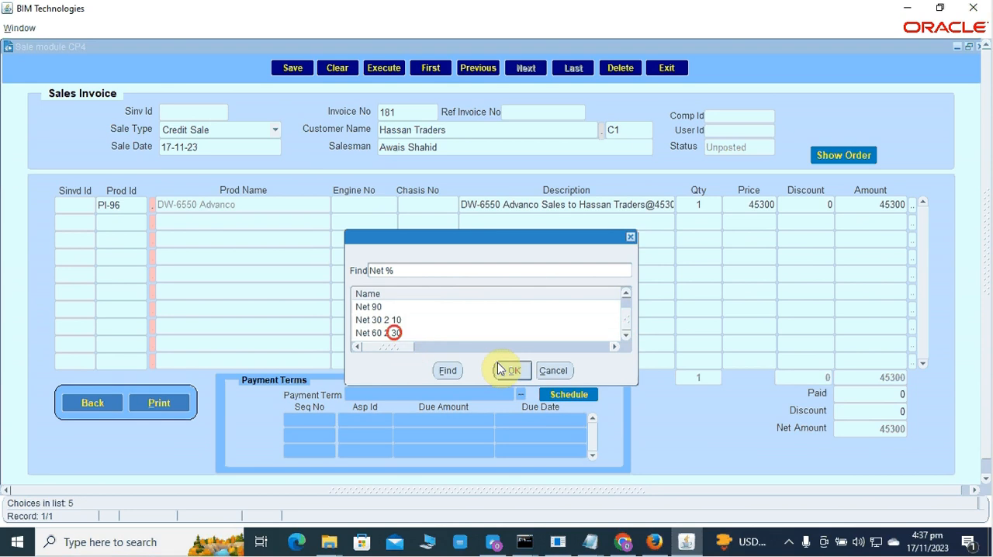
click(513, 368)
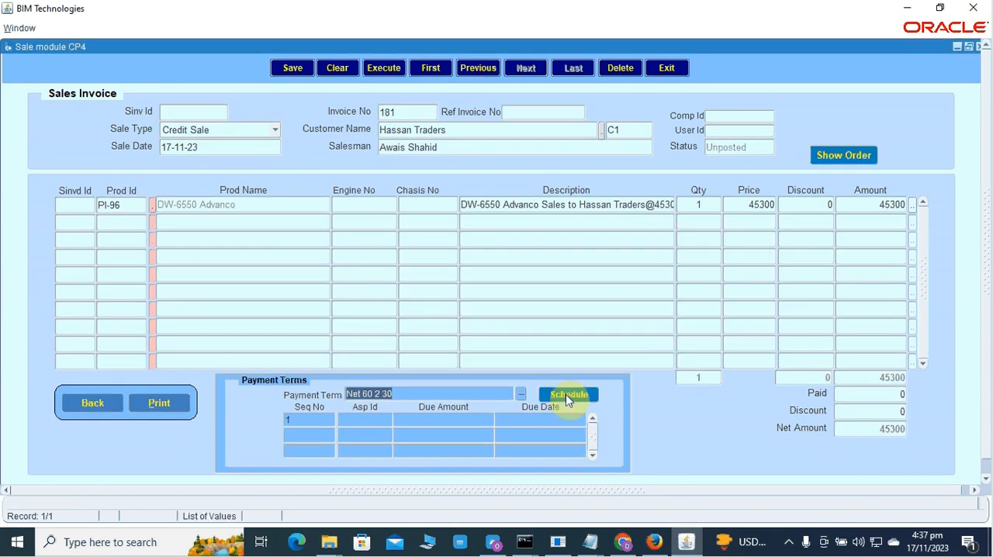
click(567, 397)
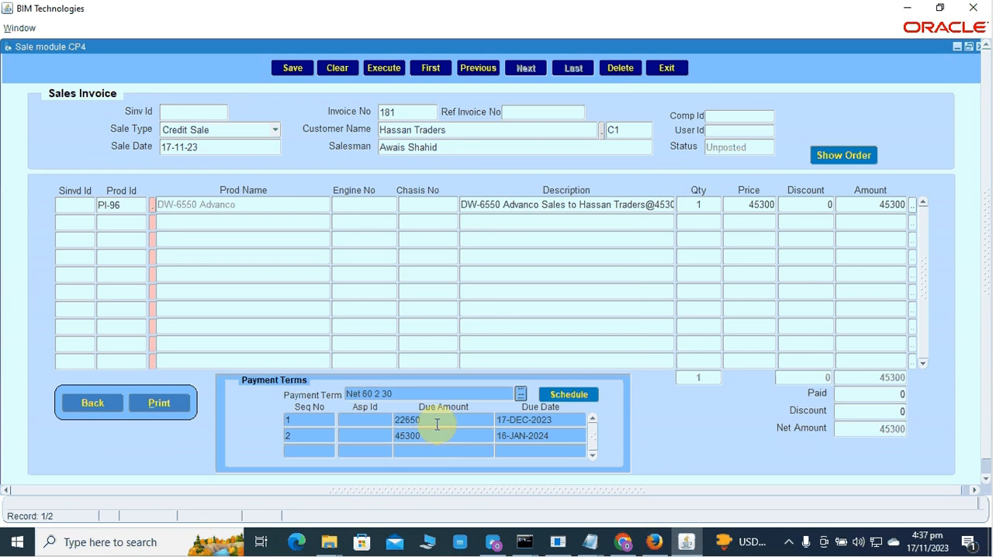
Examine the due amounts and due dates of the two scheduled installments.
click(437, 422)
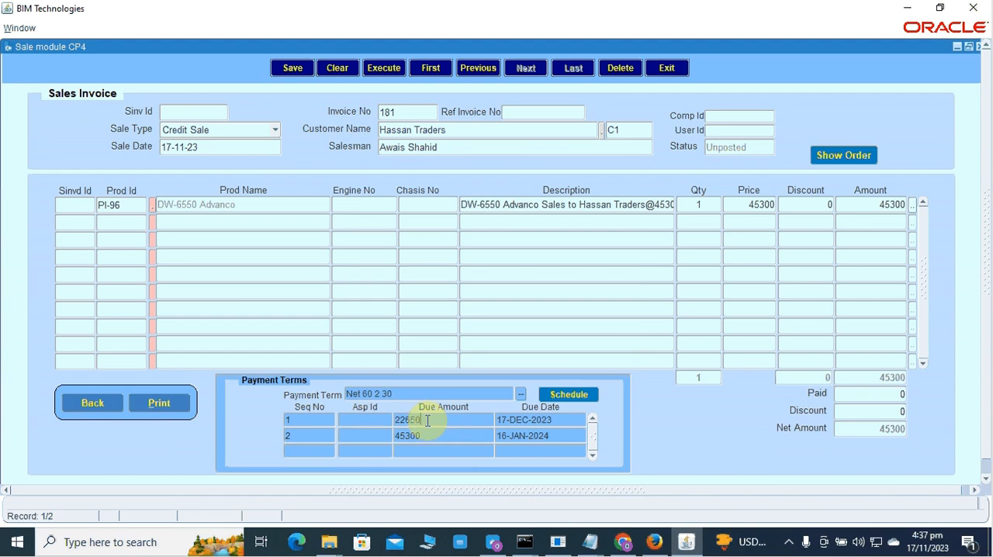
click(426, 420)
double_click(393, 422)
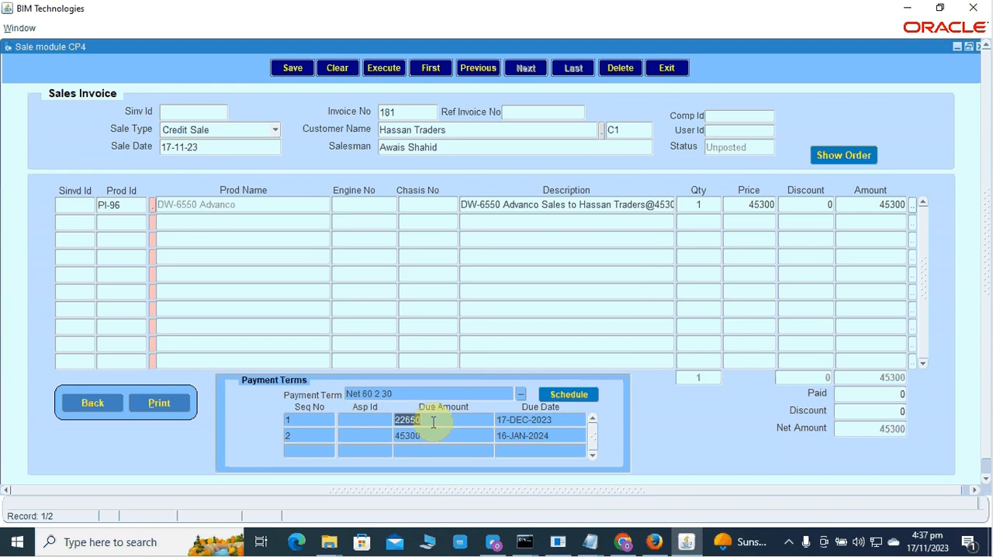
click(417, 438)
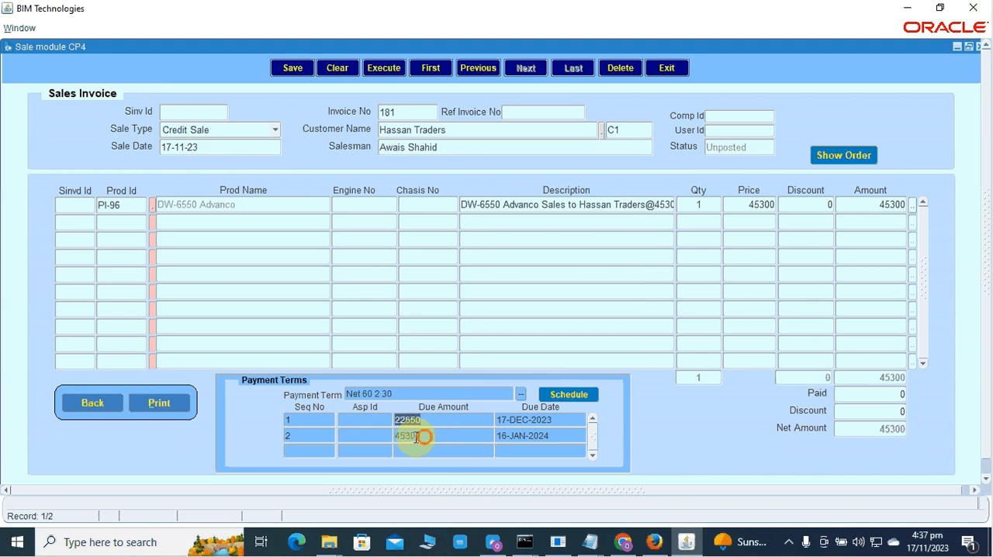
drag(416, 438, 394, 441)
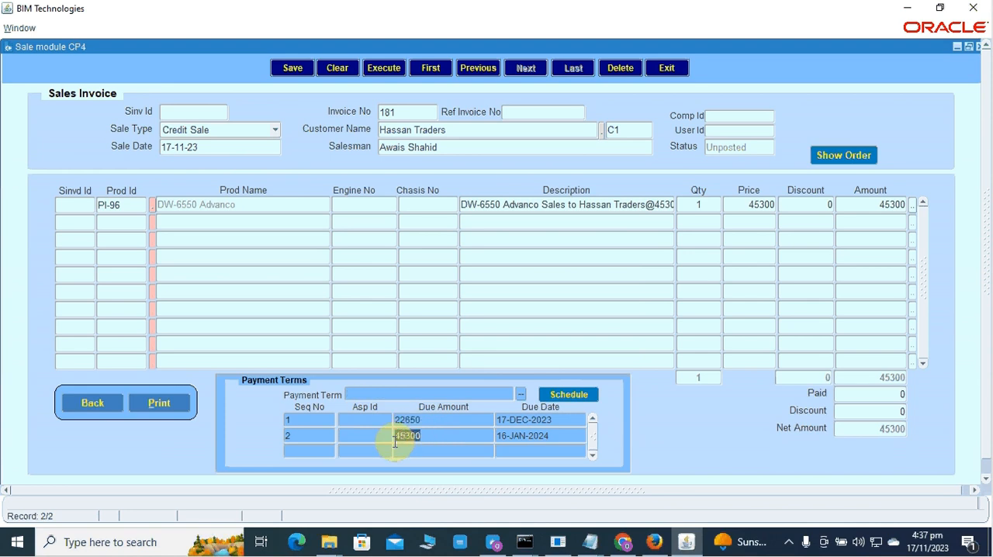
drag(424, 423, 385, 427)
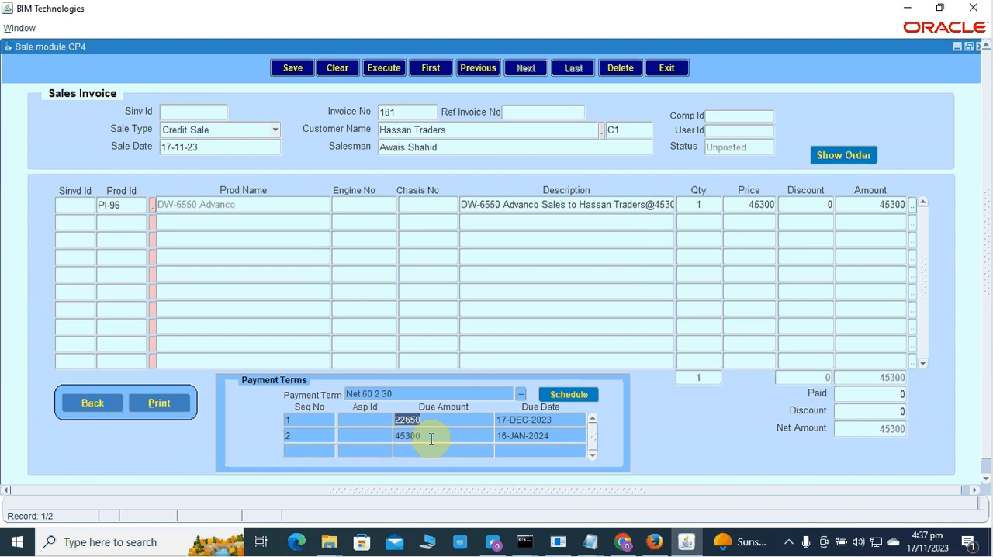
click(427, 437)
click(425, 438)
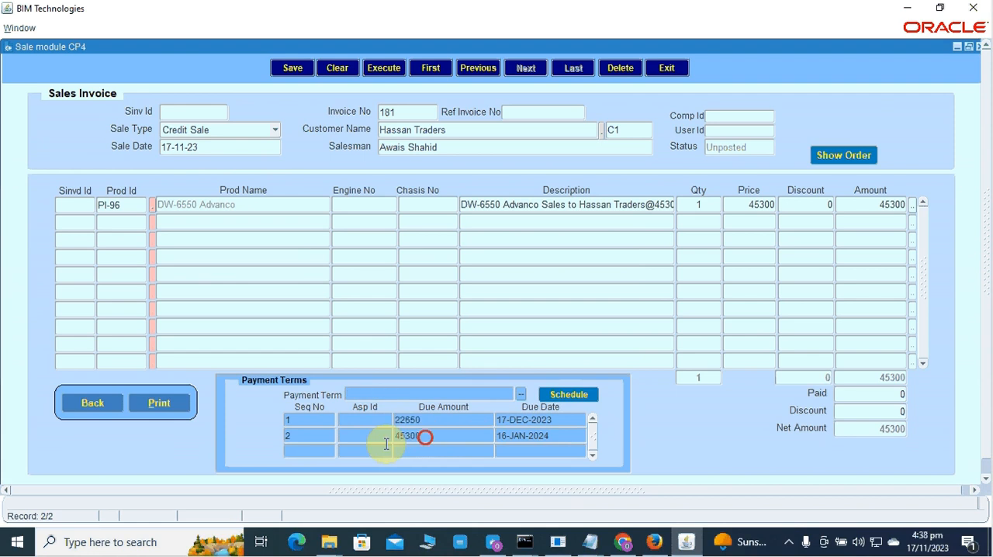
click(385, 443)
click(548, 437)
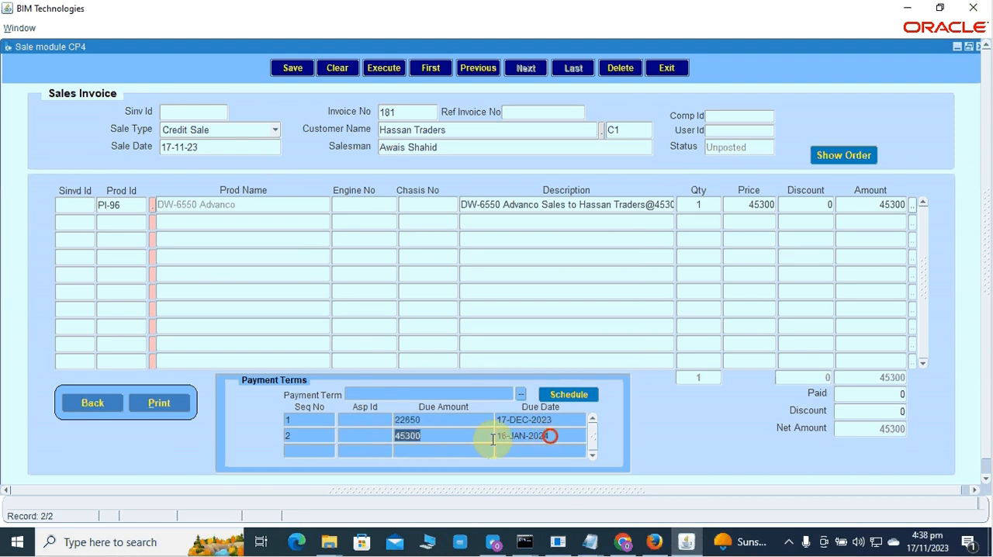
Change the sale date of the credit sale invoice to 15-10-23.
click(490, 439)
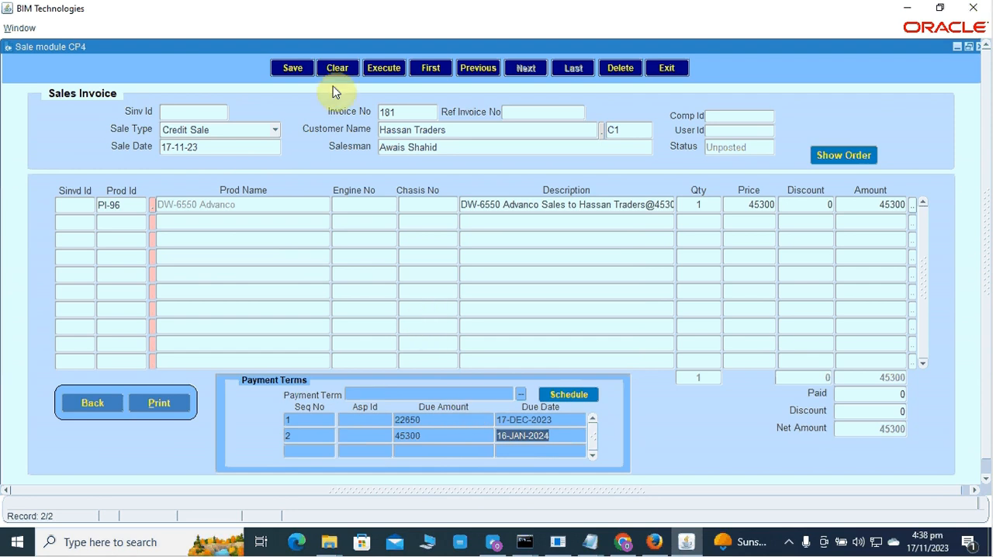
click(417, 334)
click(210, 149)
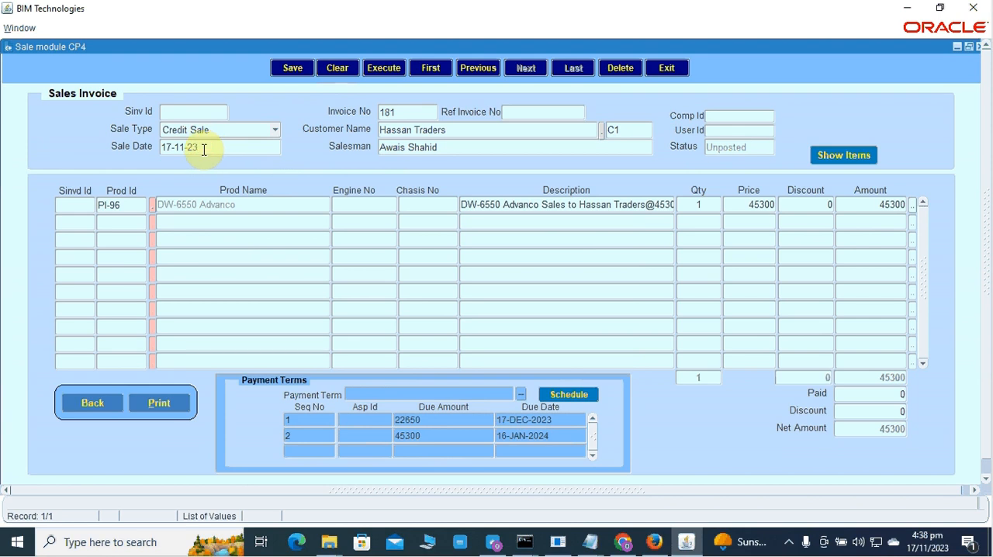
click(185, 149)
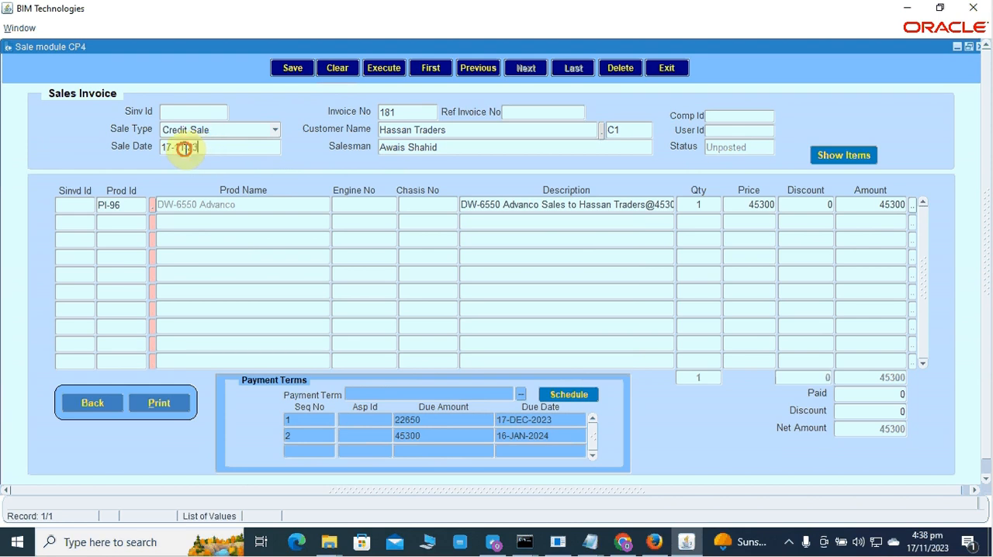
drag(185, 149, 180, 148)
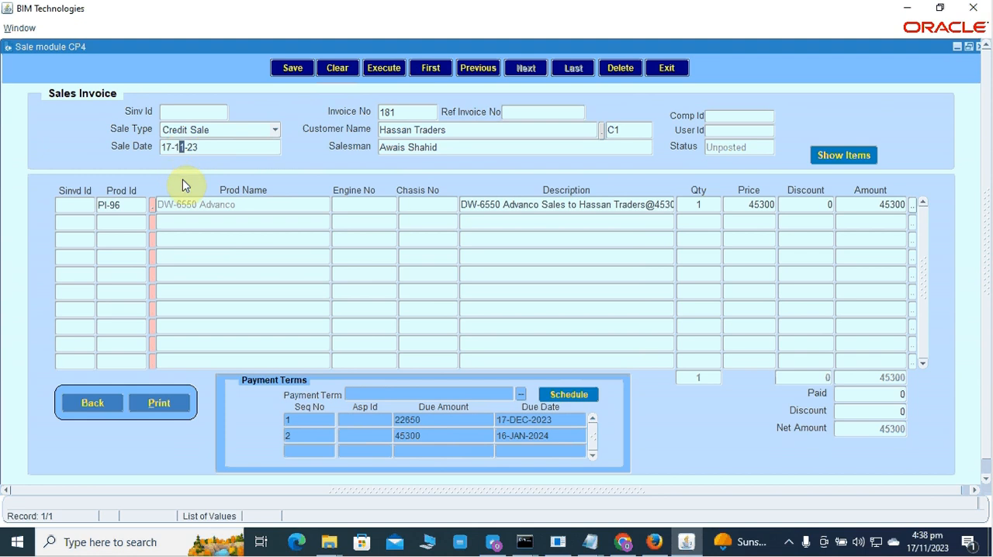
key(Right)
text(0)
key(Left)
key(BackSpace)
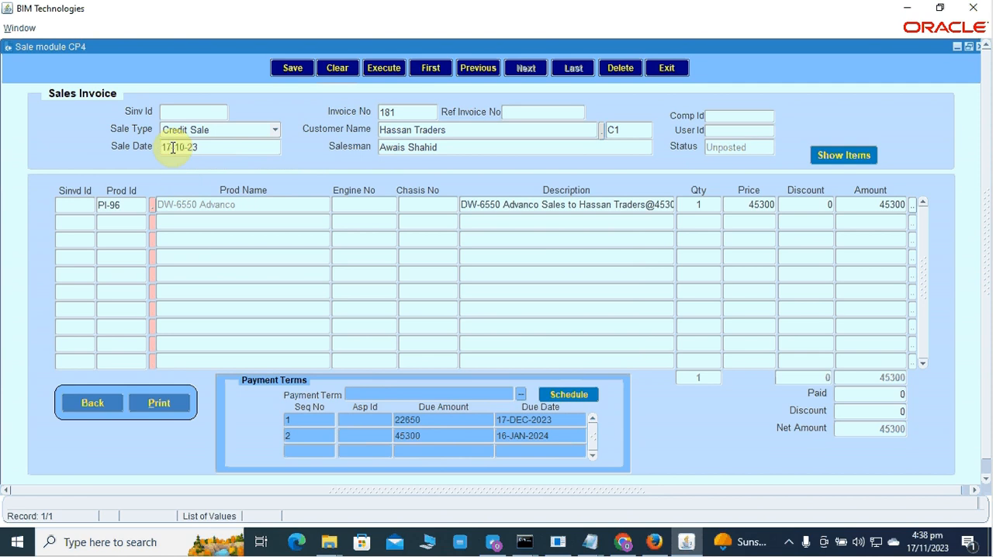
click(170, 147)
key(BackSpace)
text(5)
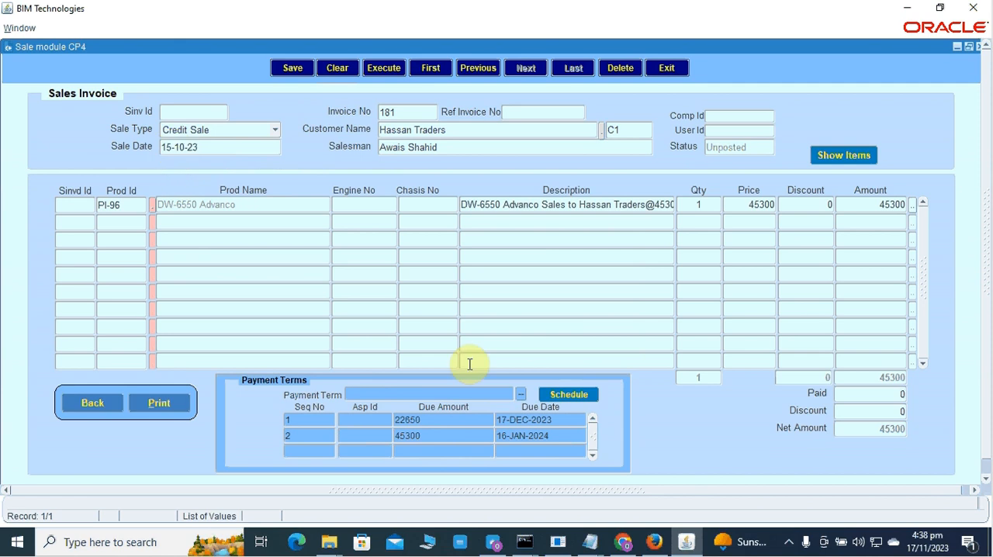
Select Net 60 2 30 as the payment term again and generate its schedule for the new sale date.
click(521, 395)
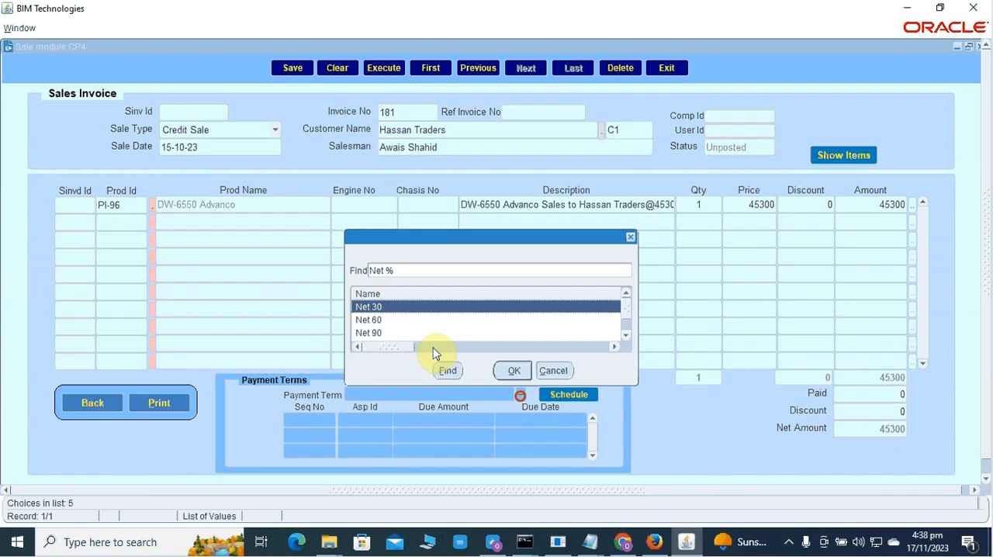
click(626, 309)
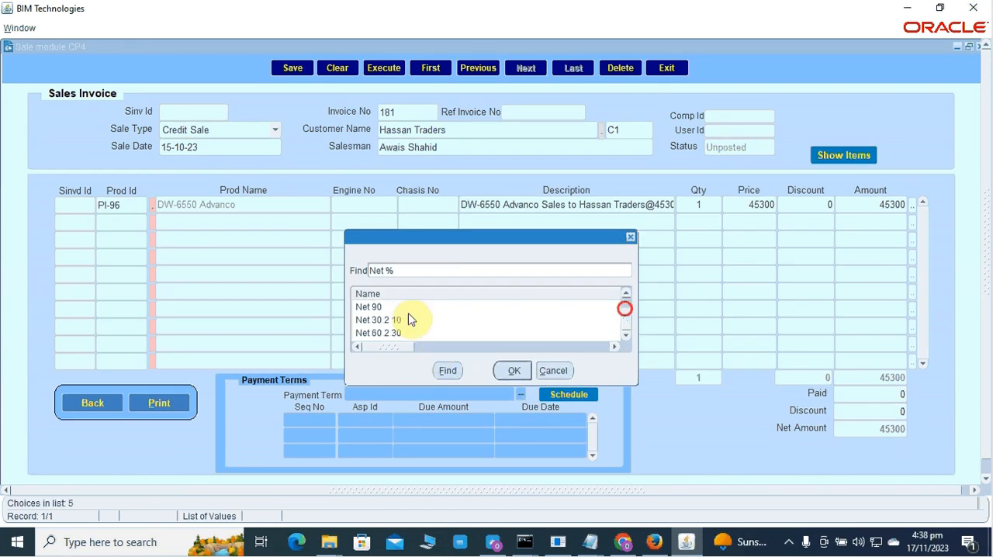
click(392, 332)
click(511, 370)
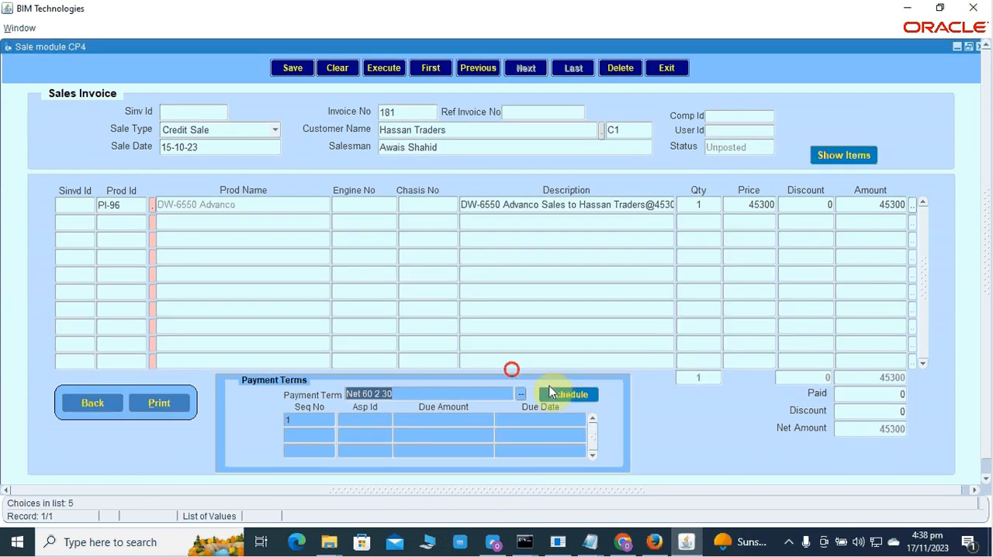
click(565, 397)
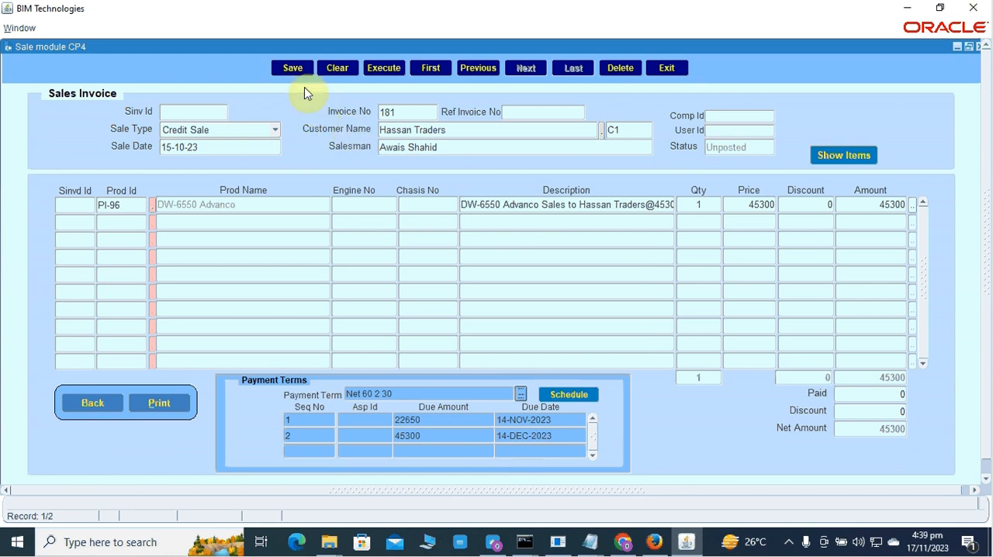
Clear the payment schedule and the whole sales invoice form without saving the changes.
click(336, 72)
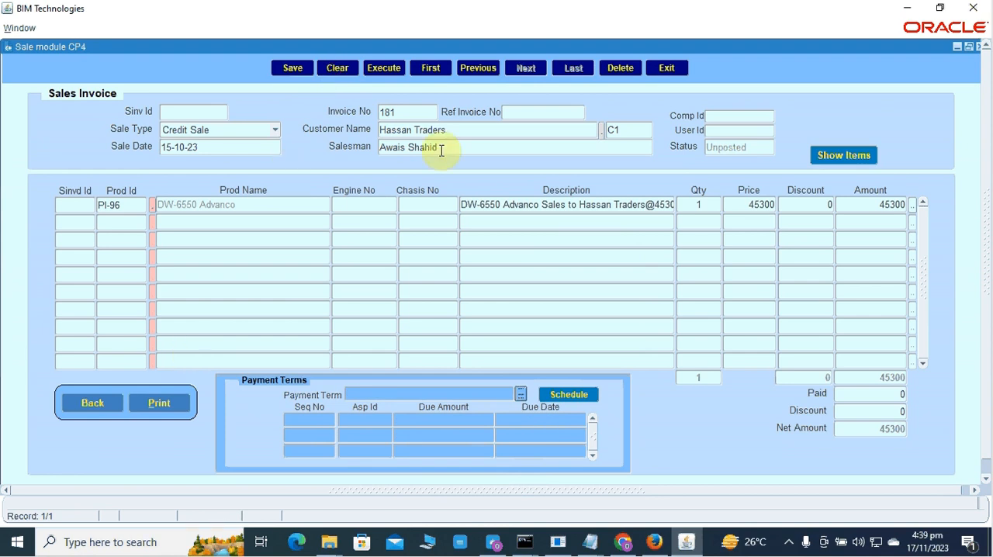
double_click(440, 148)
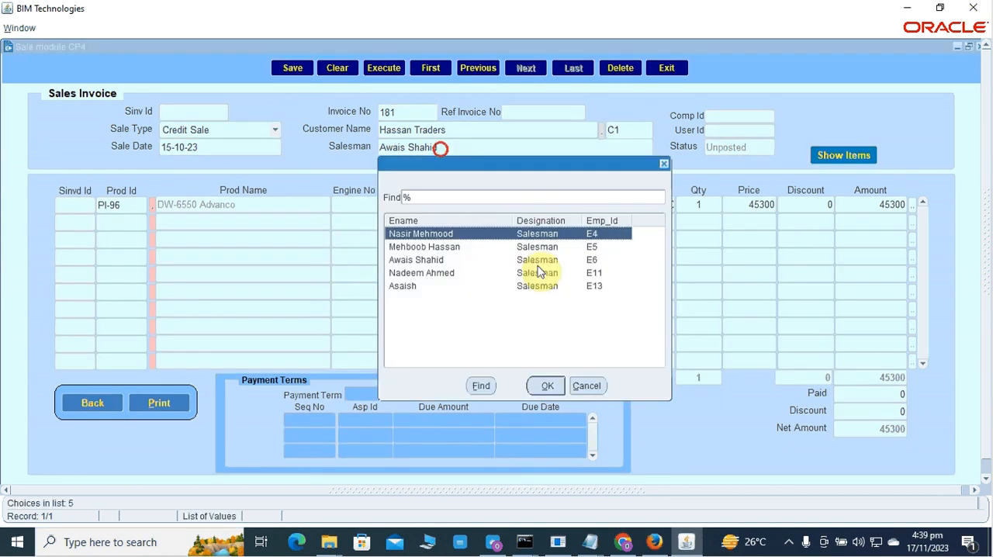
click(591, 392)
click(340, 67)
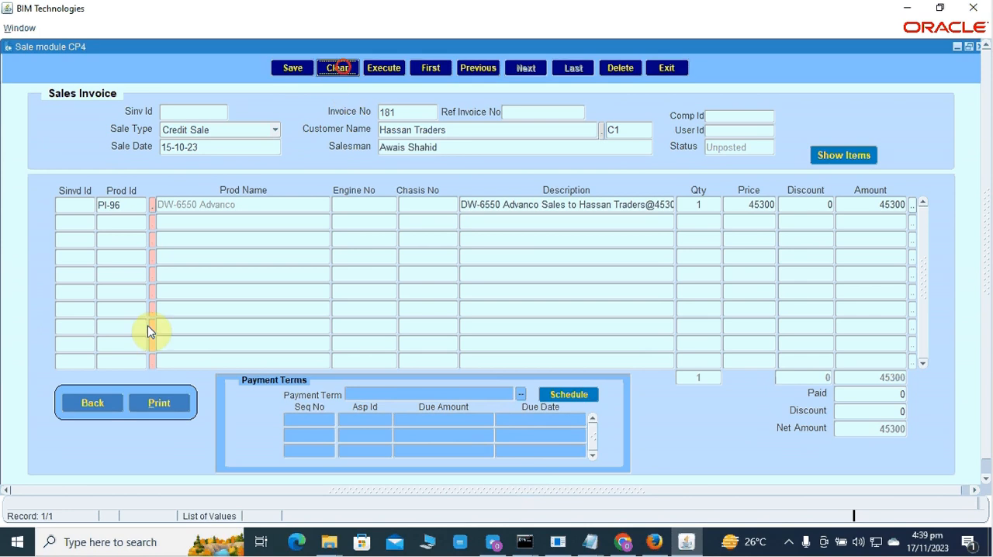
click(544, 307)
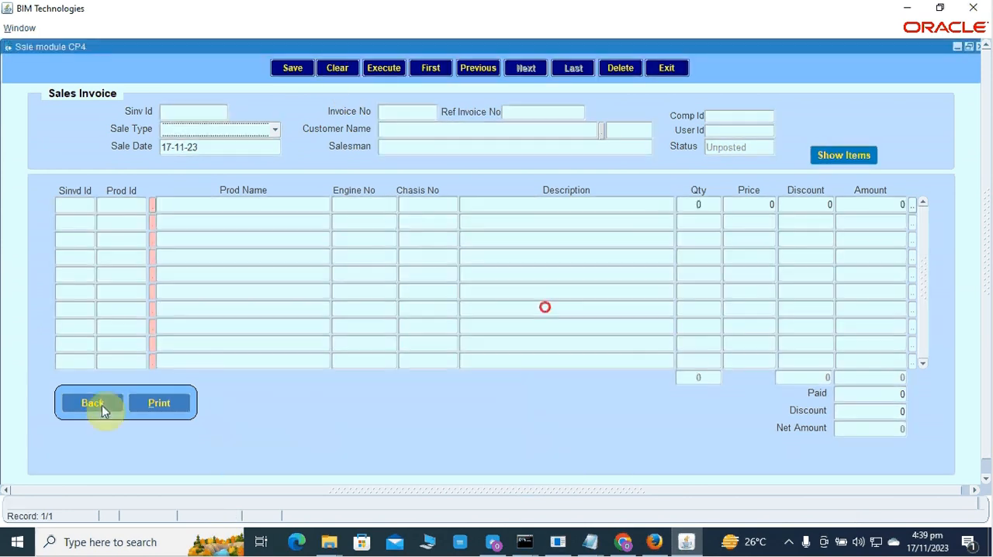
Add a new customer record containing only the customer's name, save it and leave the customer form.
click(102, 405)
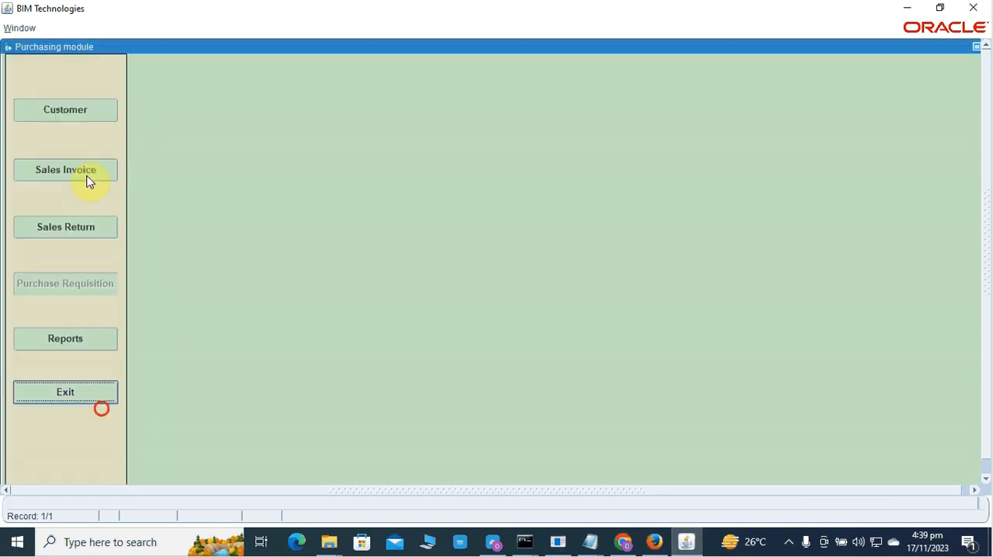
click(100, 113)
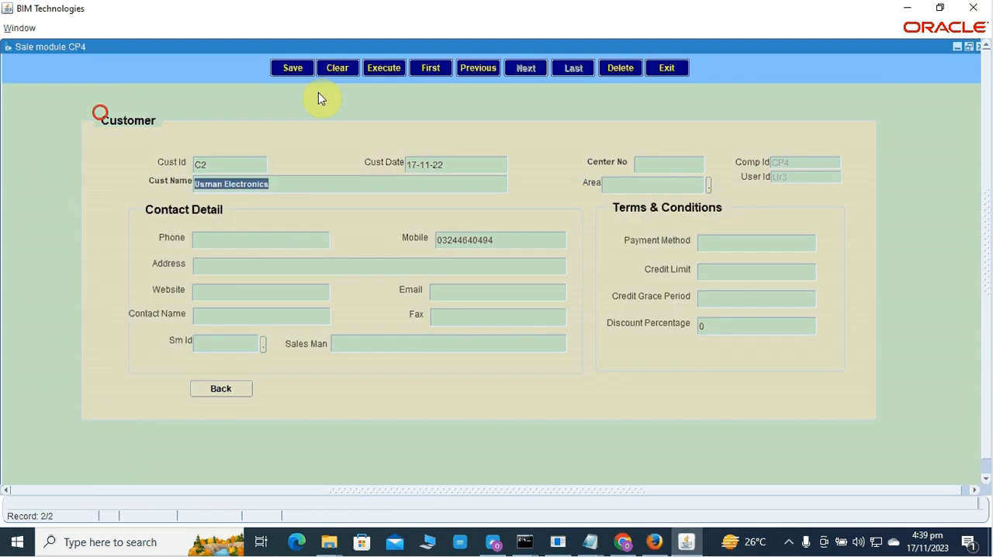
click(337, 67)
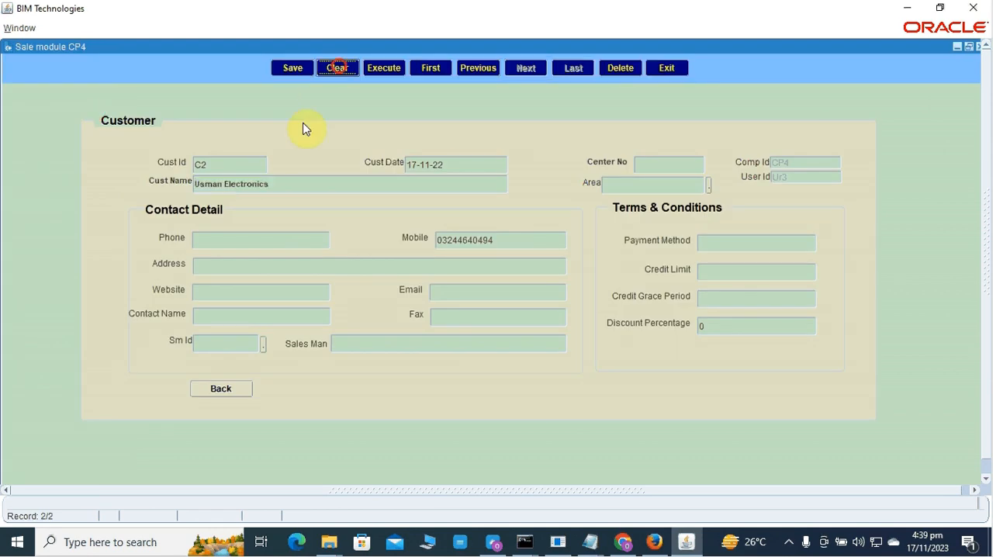
click(294, 181)
text(Ali)
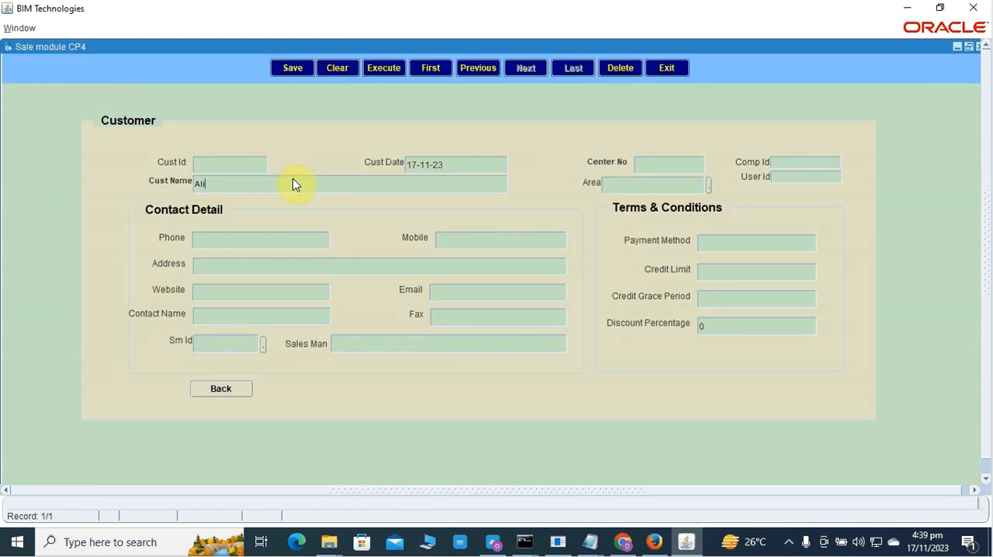
click(298, 71)
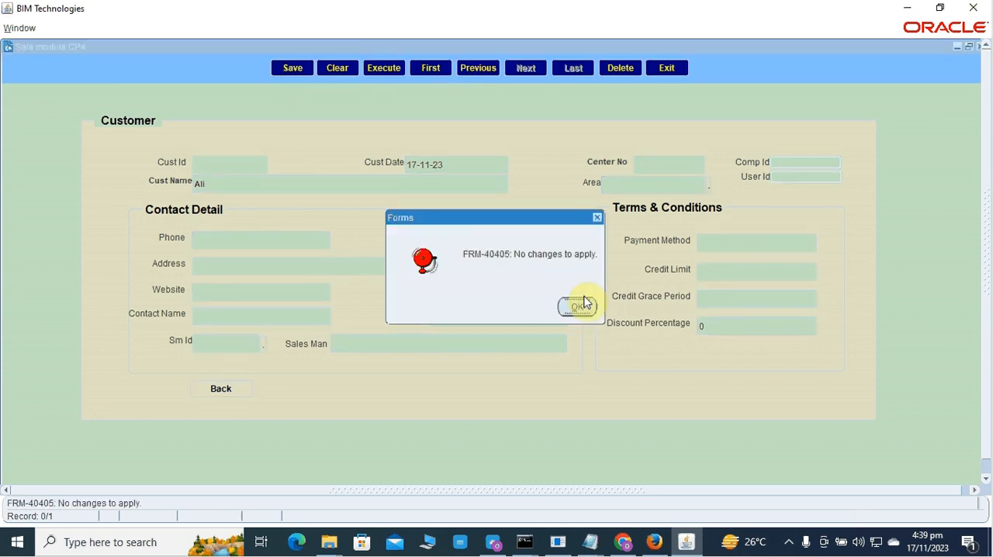
click(576, 307)
click(223, 382)
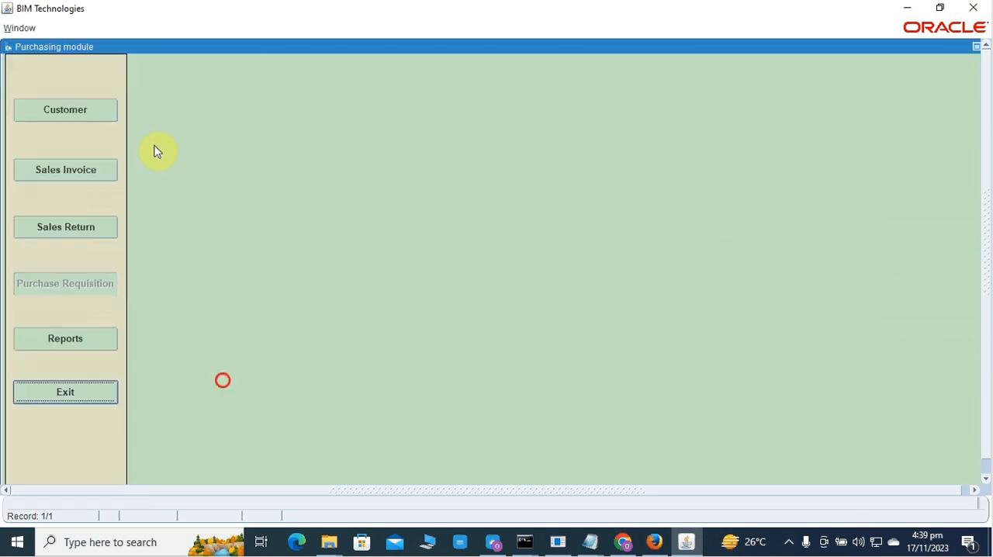
Start a new sales invoice with sale type Credit Sale and select the newly added customer.
click(95, 172)
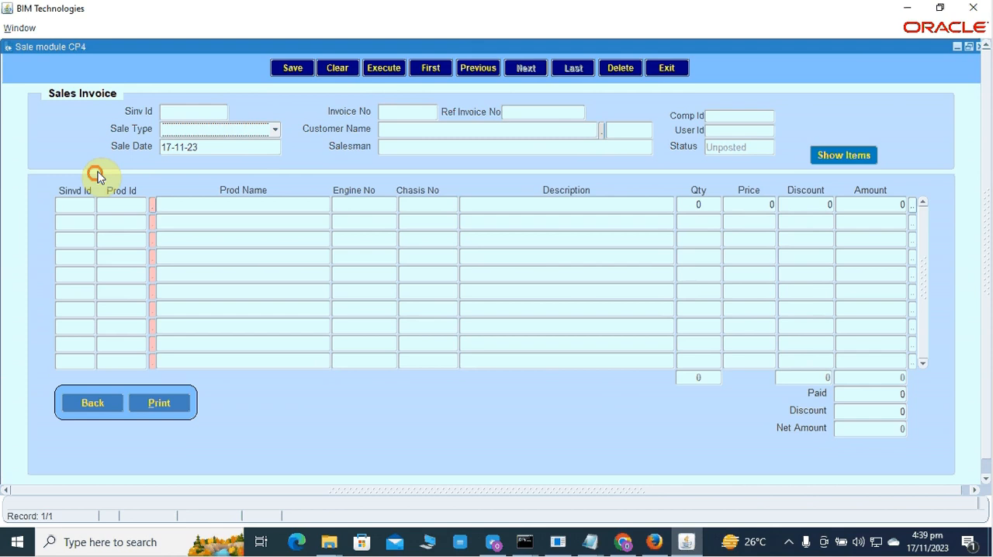
click(222, 133)
click(218, 118)
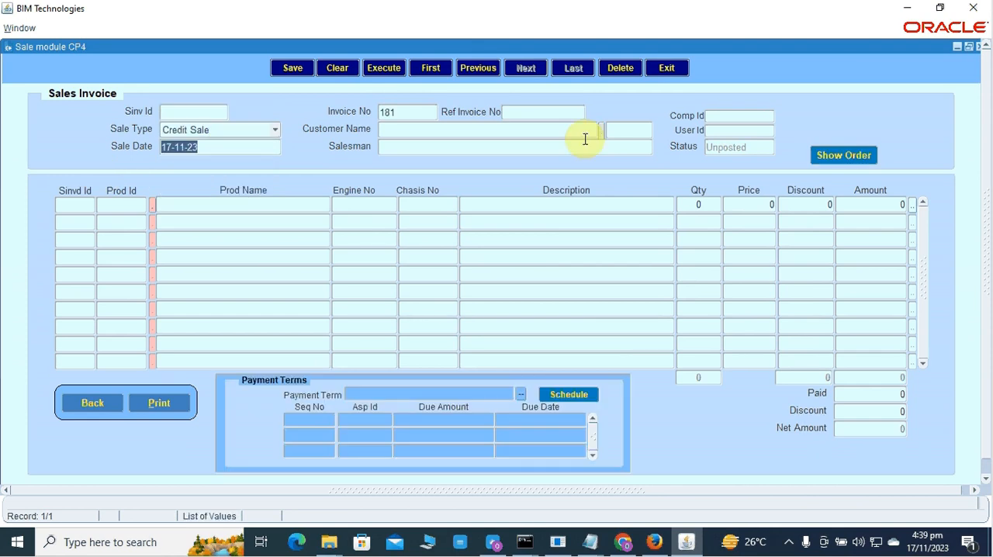
click(599, 130)
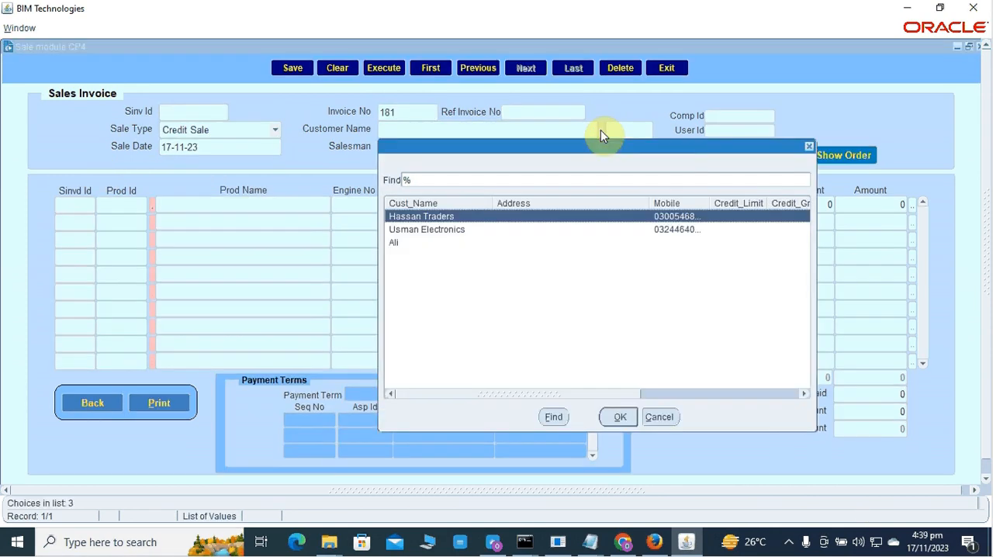
key(Down)
Add product MD-10 (PI-105) to the first invoice line with a quantity of 1.
key(Down)
key(Return)
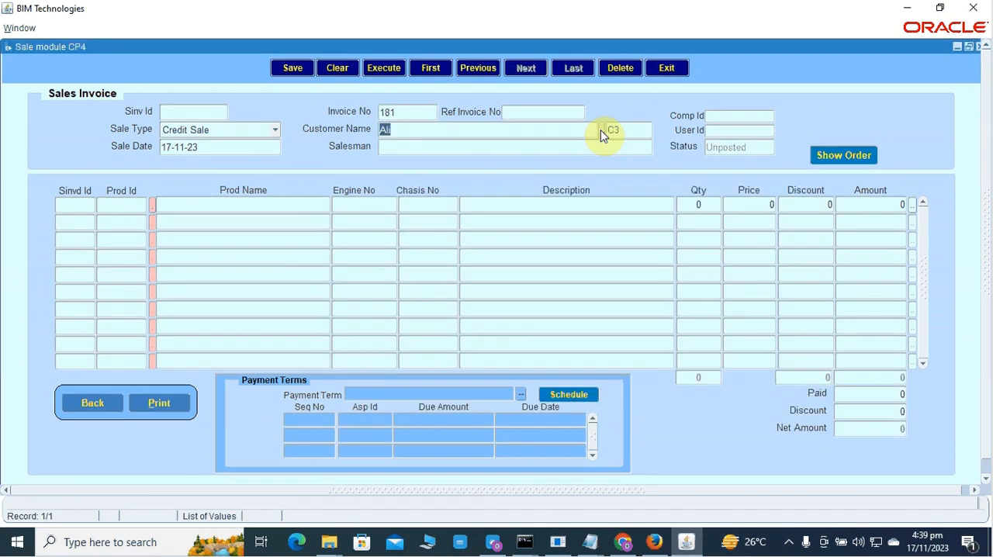
click(153, 207)
key(Down)
key(Down)
key(Down)
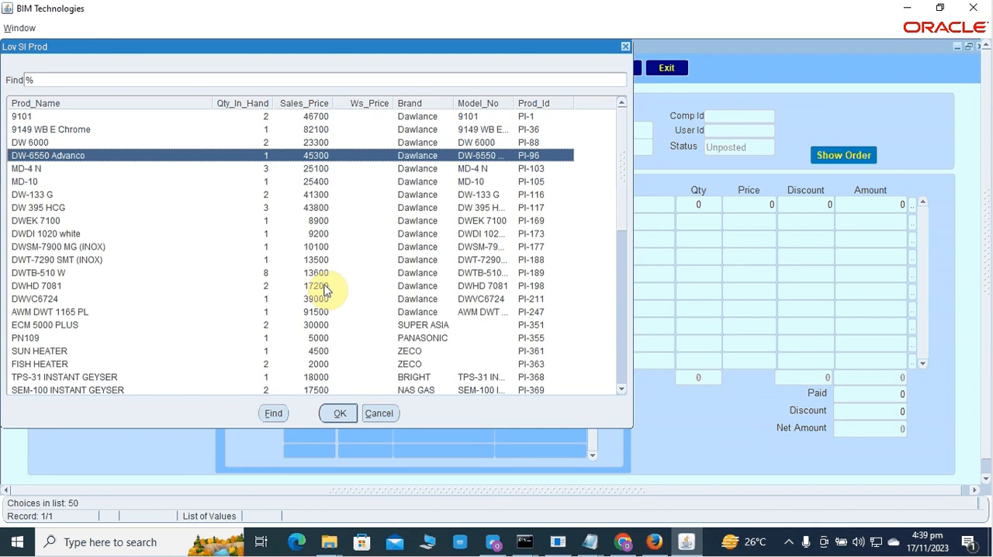
key(Down)
key(Down)
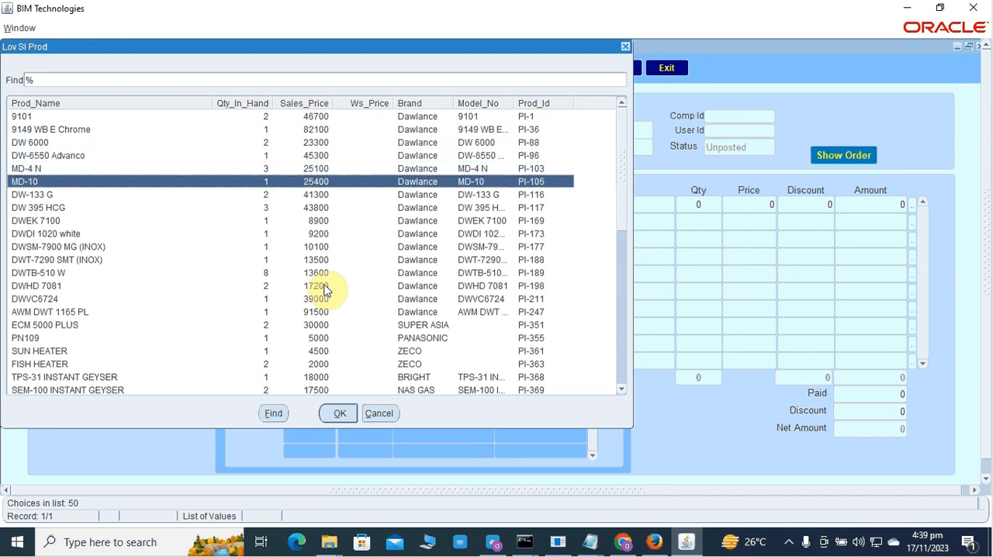
key(Return)
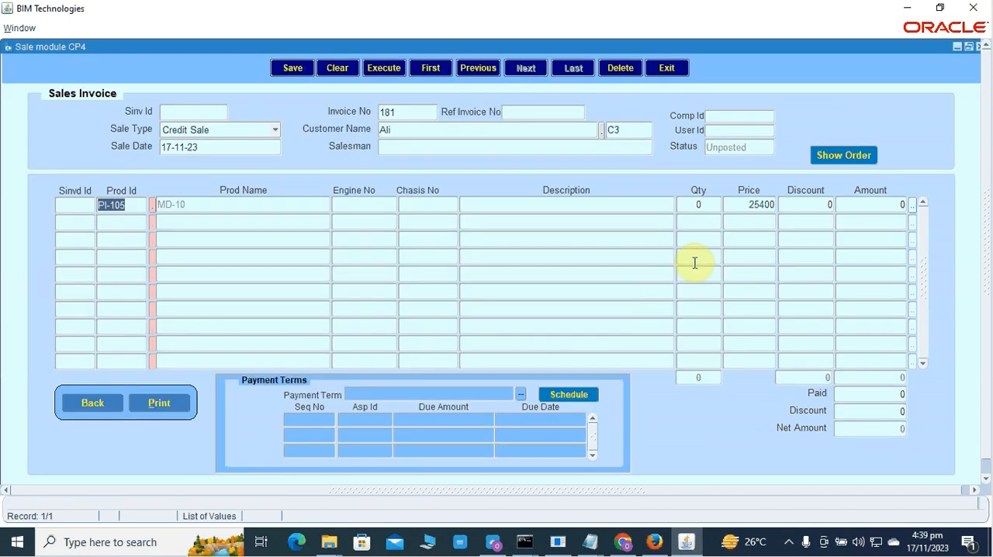
key(Tab)
key(Tab)
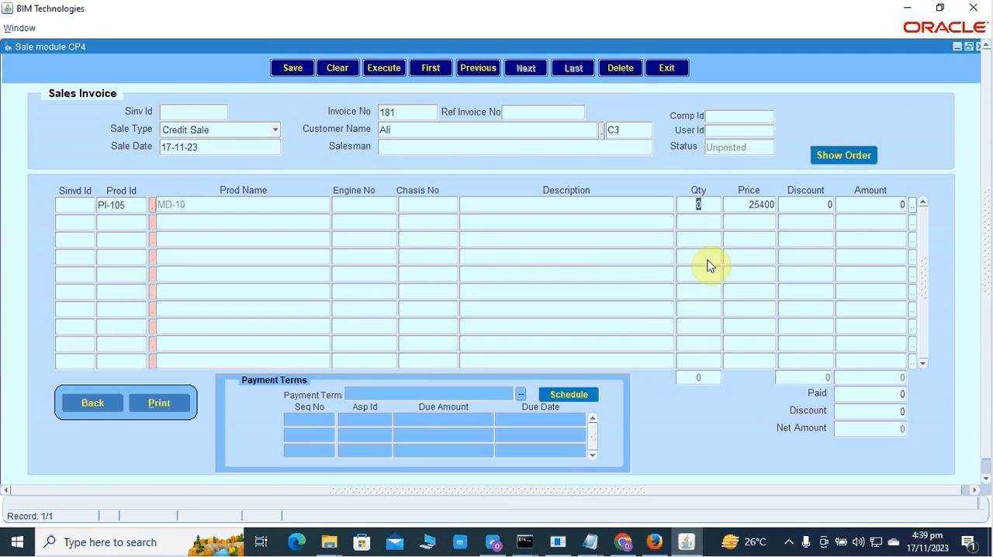
text(1)
key(Tab)
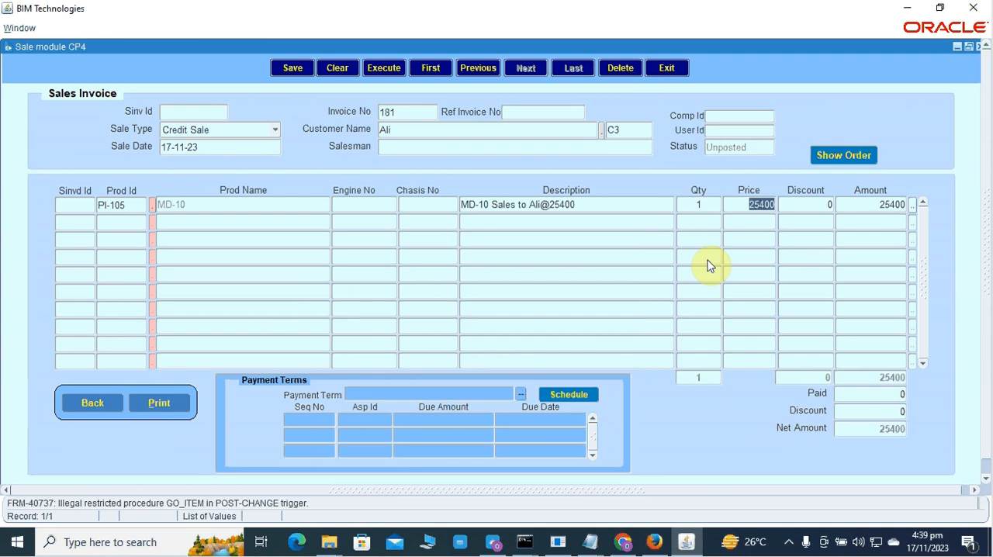
Set the invoice's payment term to Net 60 2 30 and generate its installment schedule.
click(521, 395)
click(627, 313)
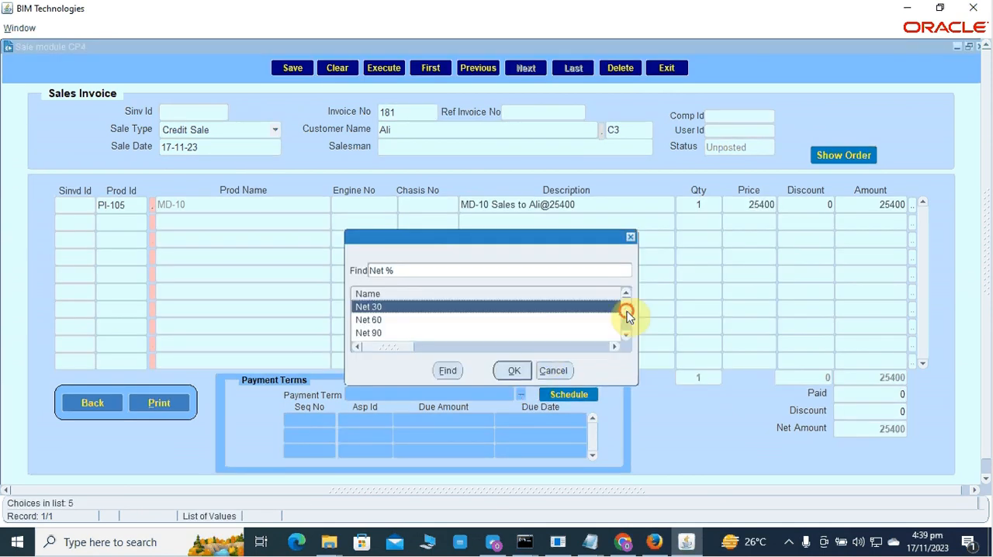
click(626, 333)
click(386, 333)
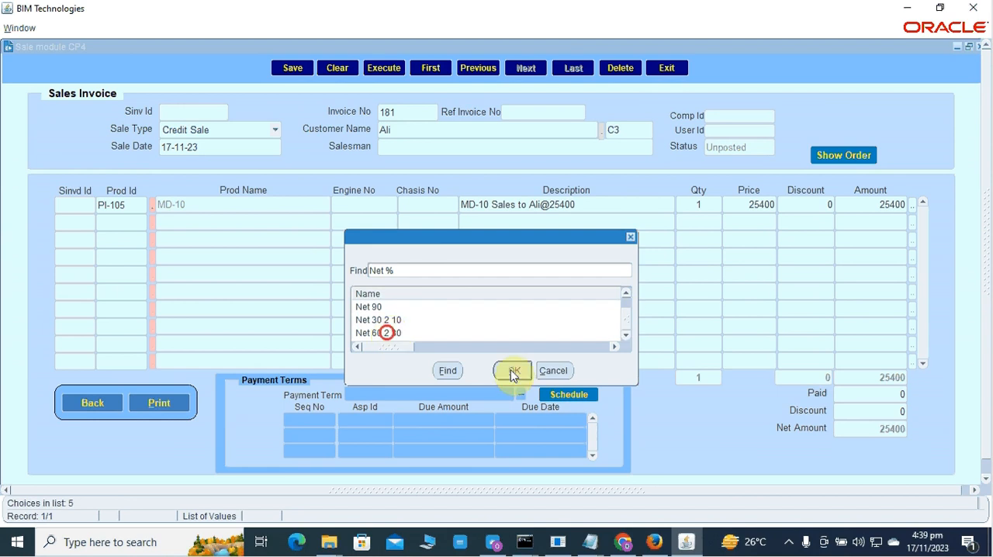
click(512, 371)
click(561, 396)
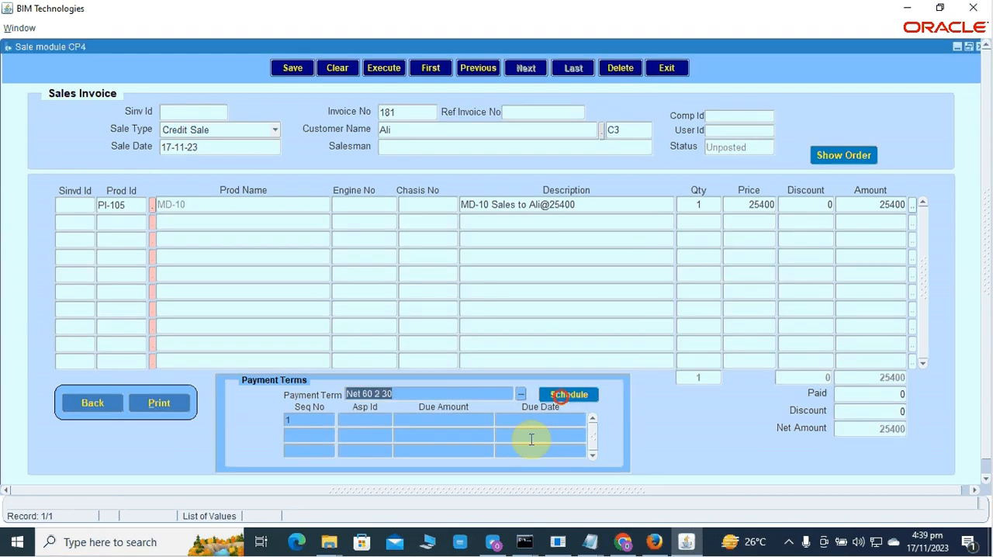
Change the new customer's invoice sale date to 15-10-23.
click(189, 146)
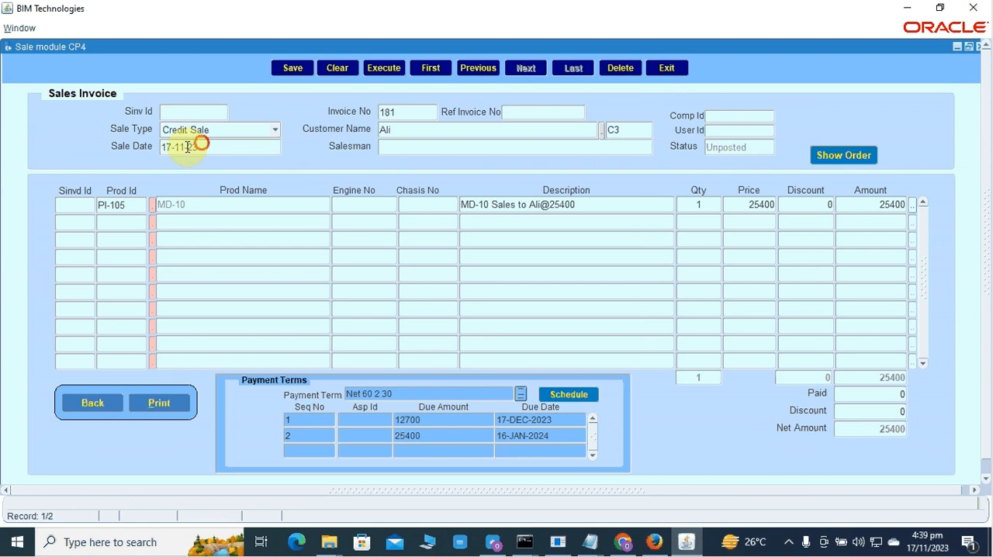
click(183, 146)
click(172, 147)
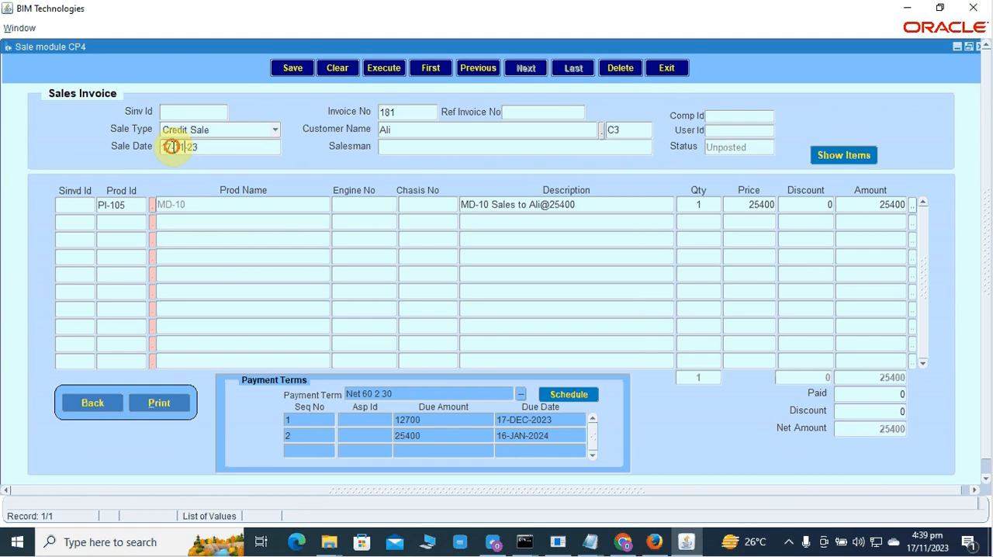
key(BackSpace)
text(5)
key(Delete)
text(0)
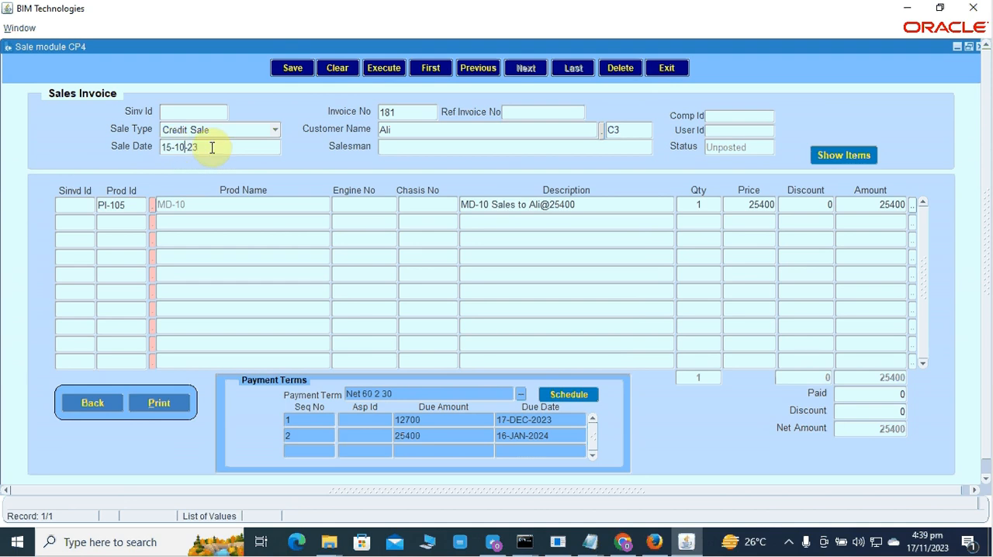
Reselect payment term Net 60 2 30 and regenerate the installment schedule from the revised sale date.
click(477, 389)
click(519, 394)
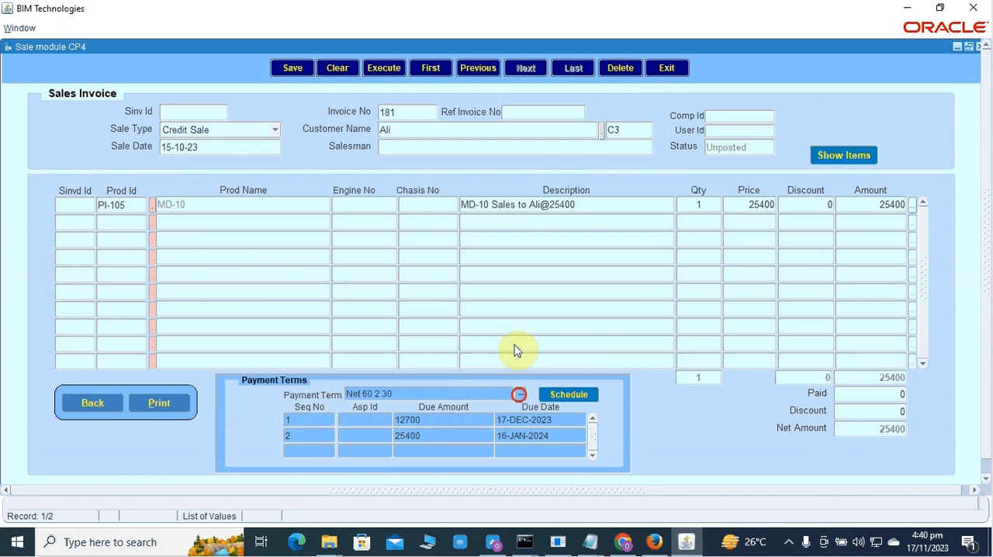
click(630, 312)
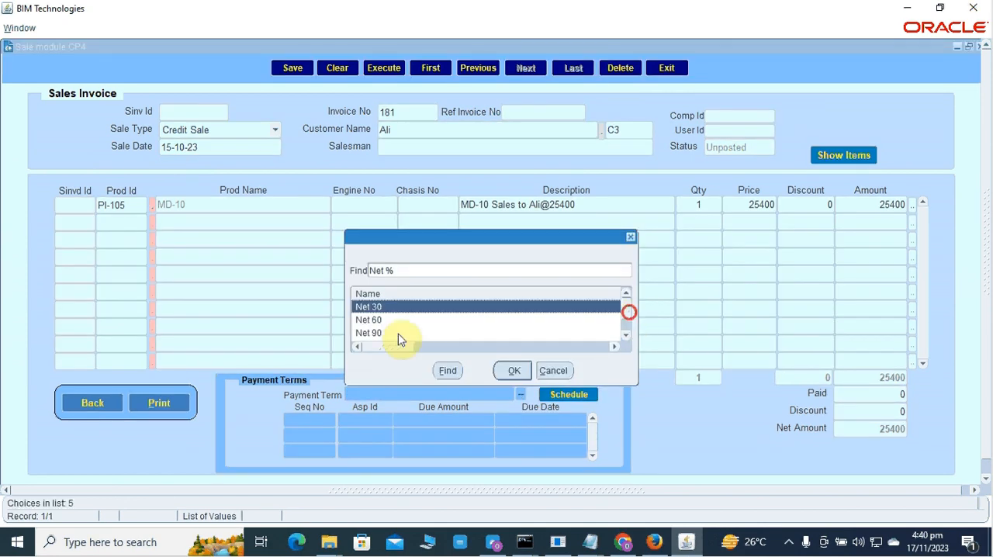
click(396, 333)
click(512, 371)
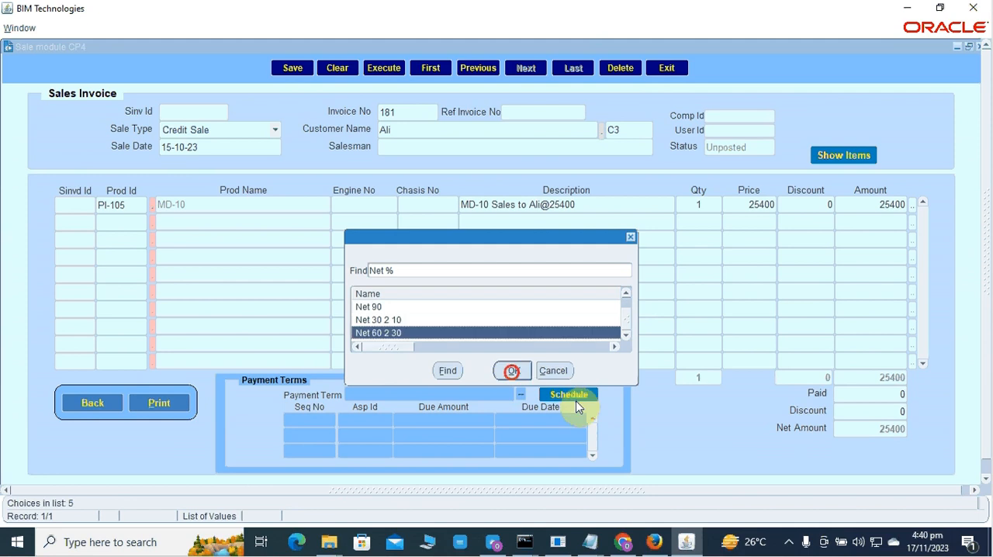
click(571, 395)
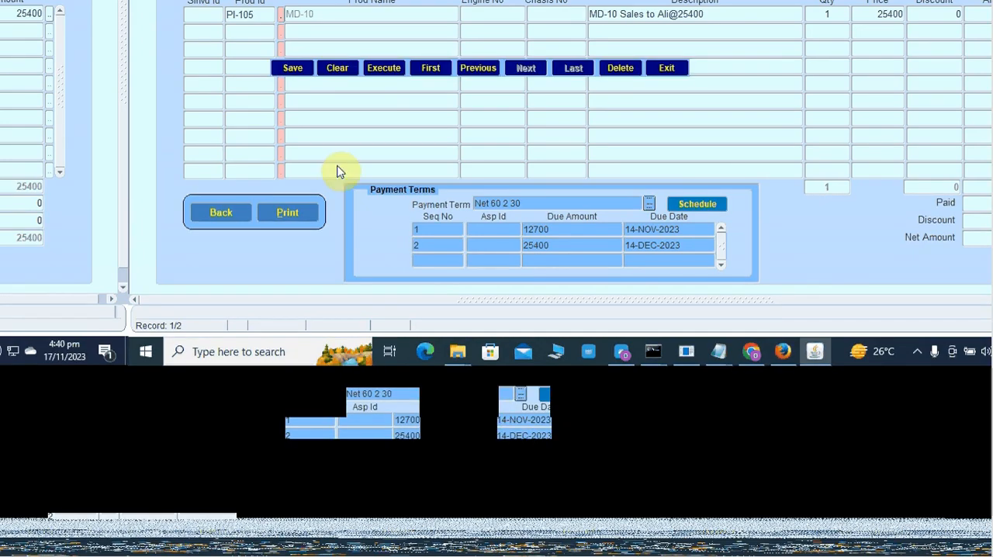
Save the new customer's credit sale invoice with its payment schedule.
click(301, 69)
click(580, 308)
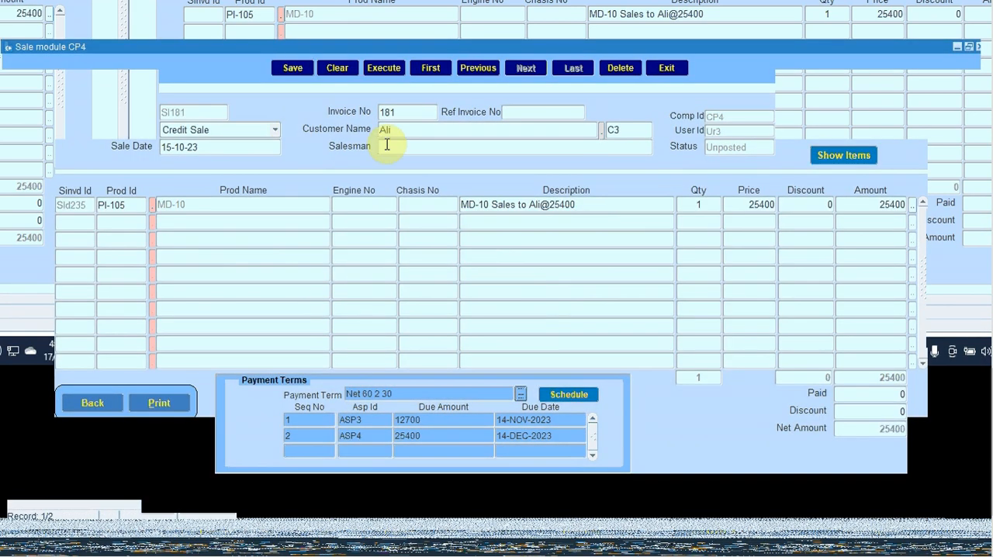
click(386, 145)
click(582, 378)
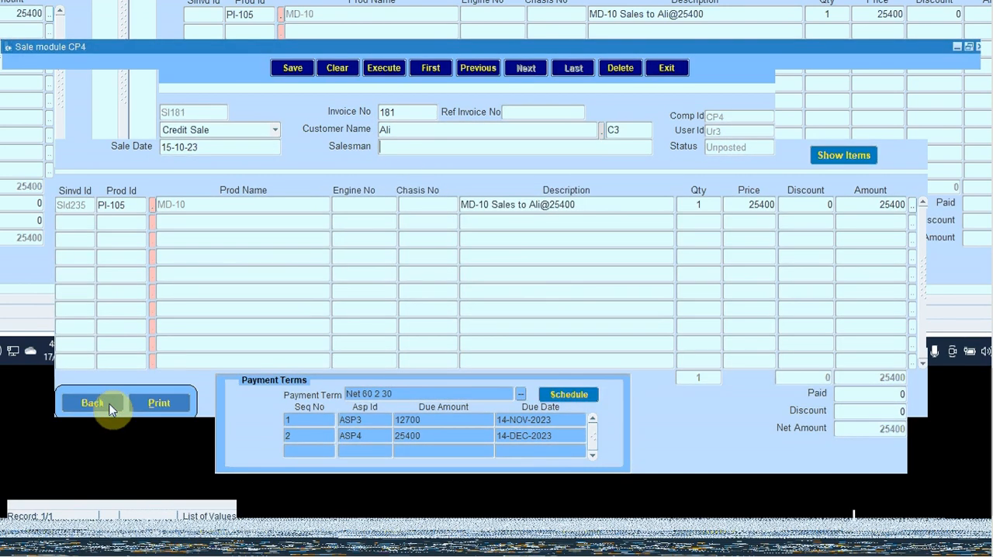
Leave the sales invoice and run the Cr Receivable Aging report in PDF format.
click(109, 403)
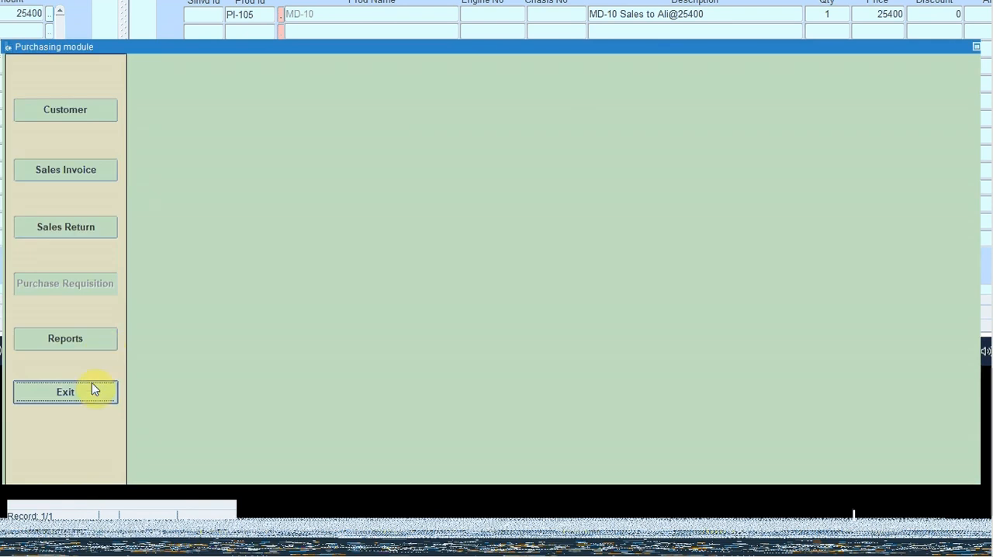
click(92, 387)
click(80, 354)
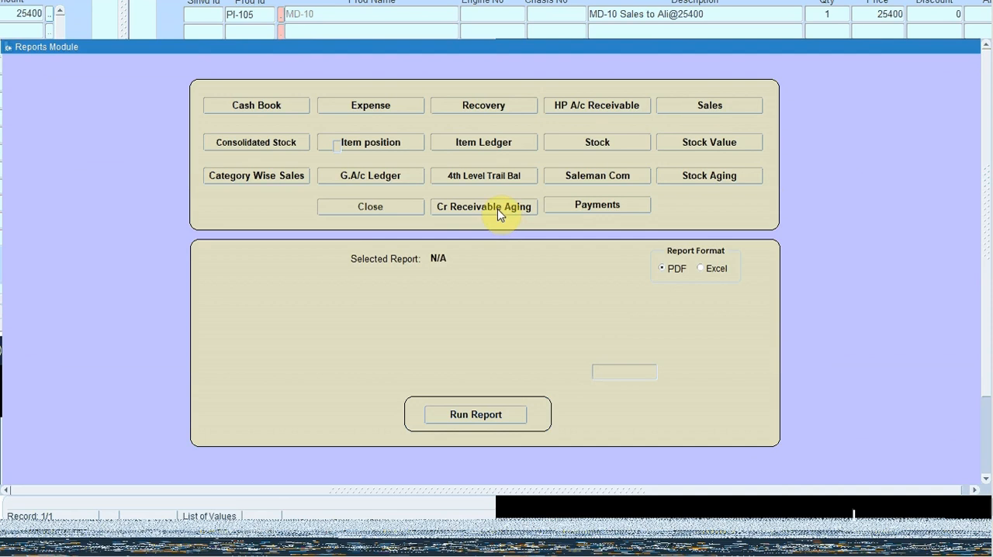
click(499, 211)
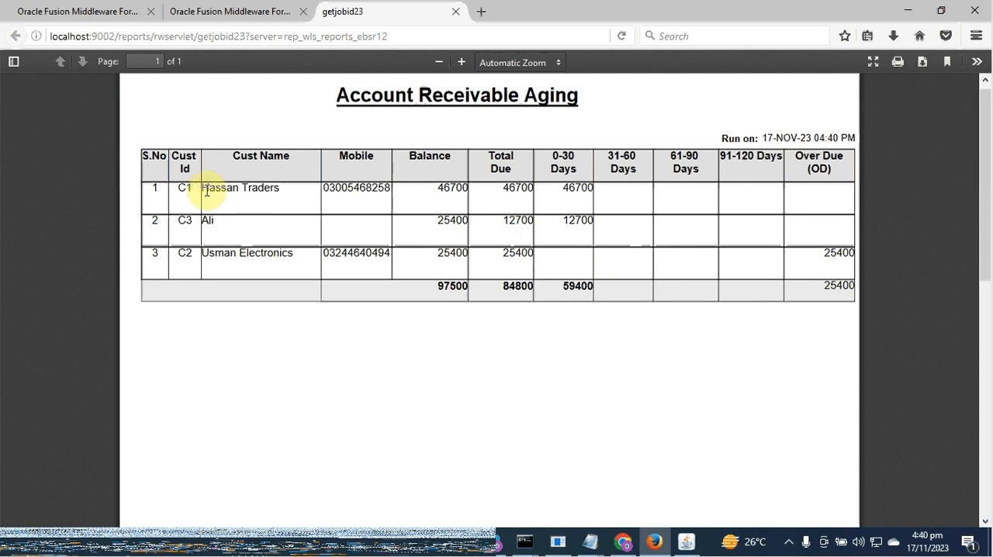
Examine each customer's row in the Account Receivable Aging report, comparing balance, total due and aging period.
drag(202, 189, 299, 188)
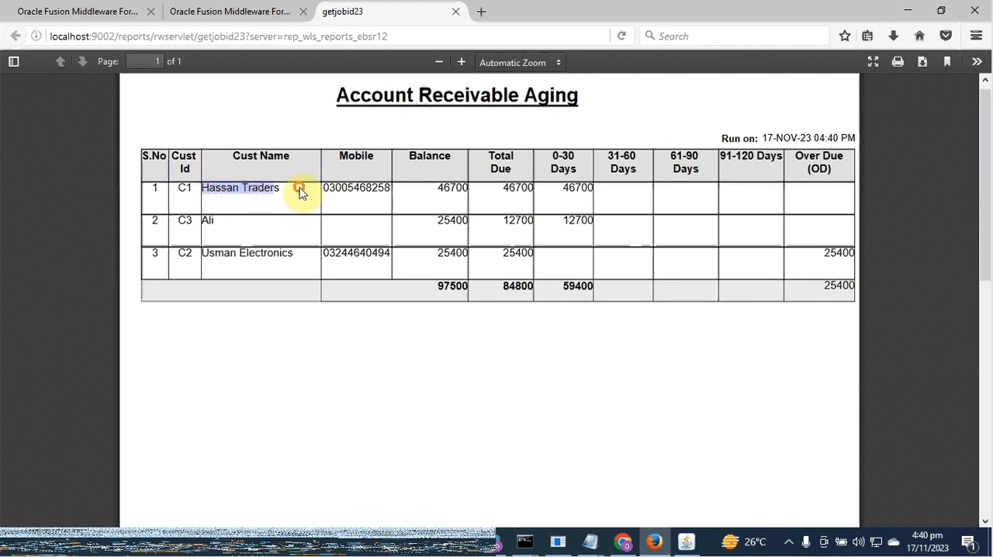
click(221, 224)
drag(221, 225, 206, 227)
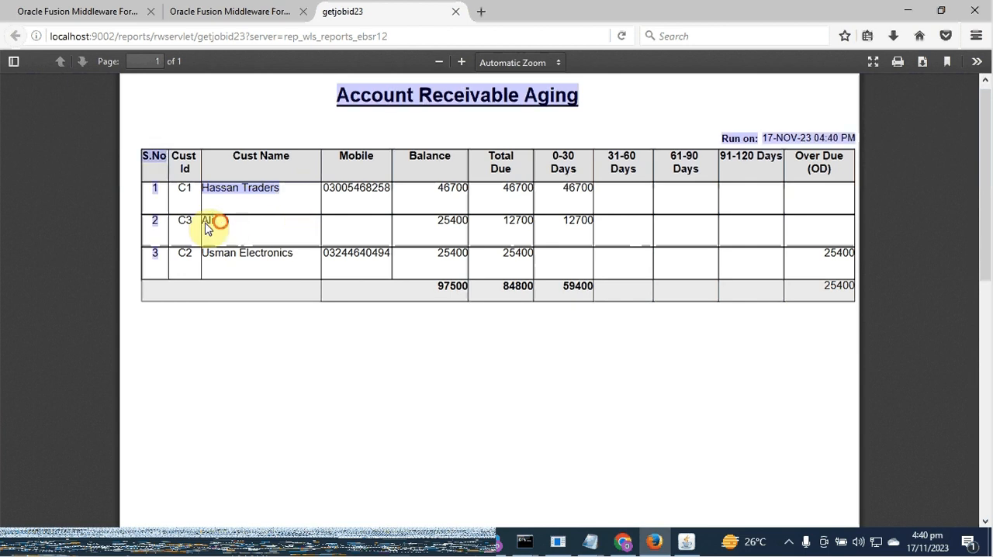
click(455, 234)
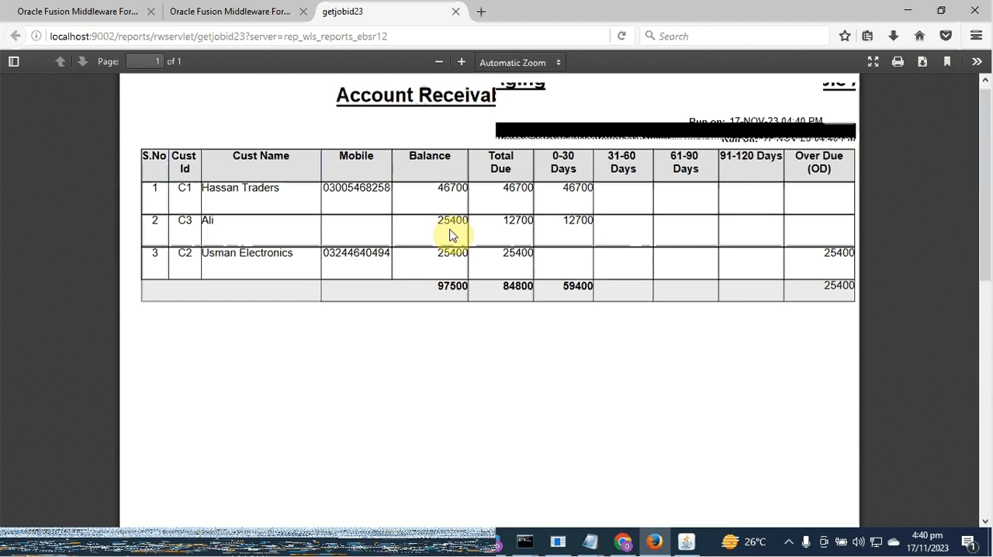
click(503, 222)
drag(524, 226, 534, 221)
click(563, 222)
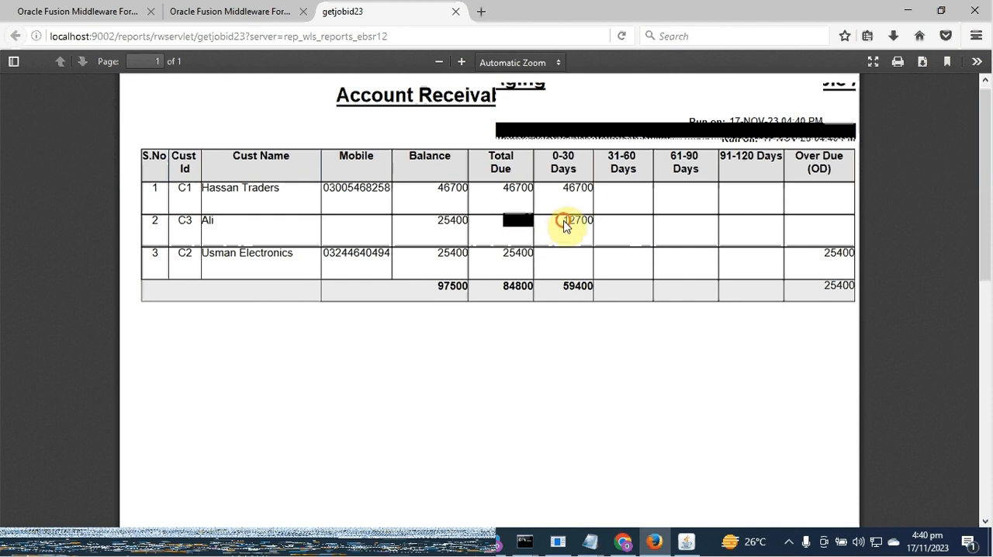
drag(564, 224, 594, 225)
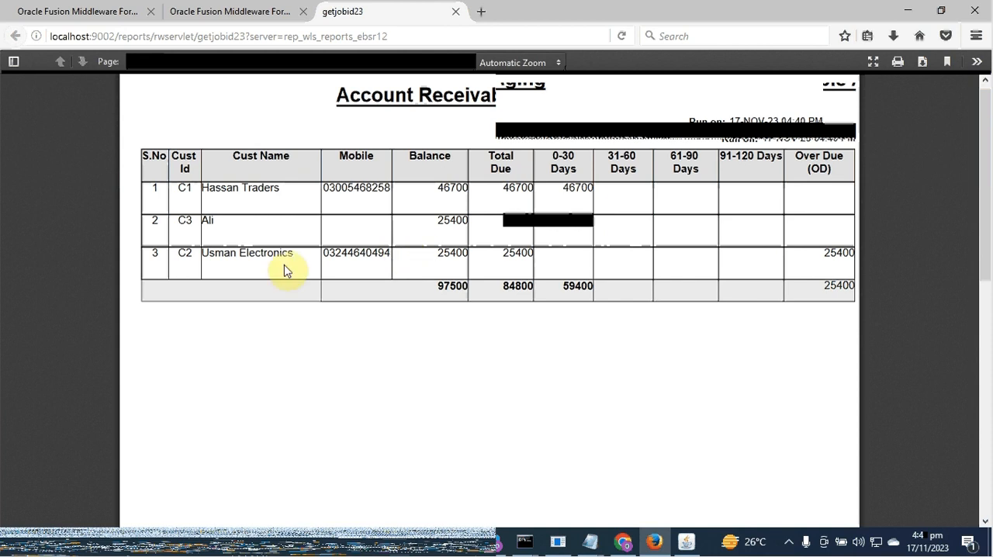
click(203, 257)
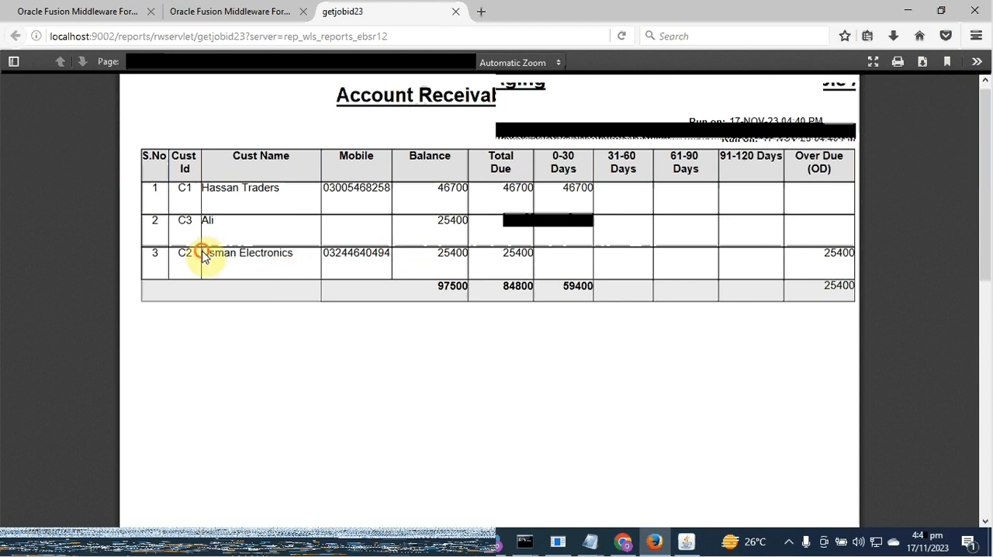
drag(204, 256, 294, 255)
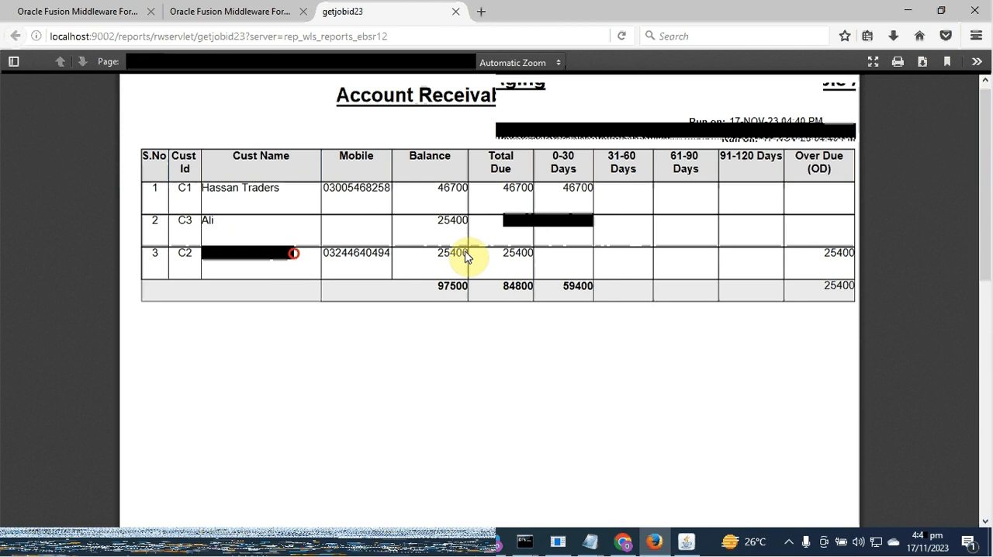